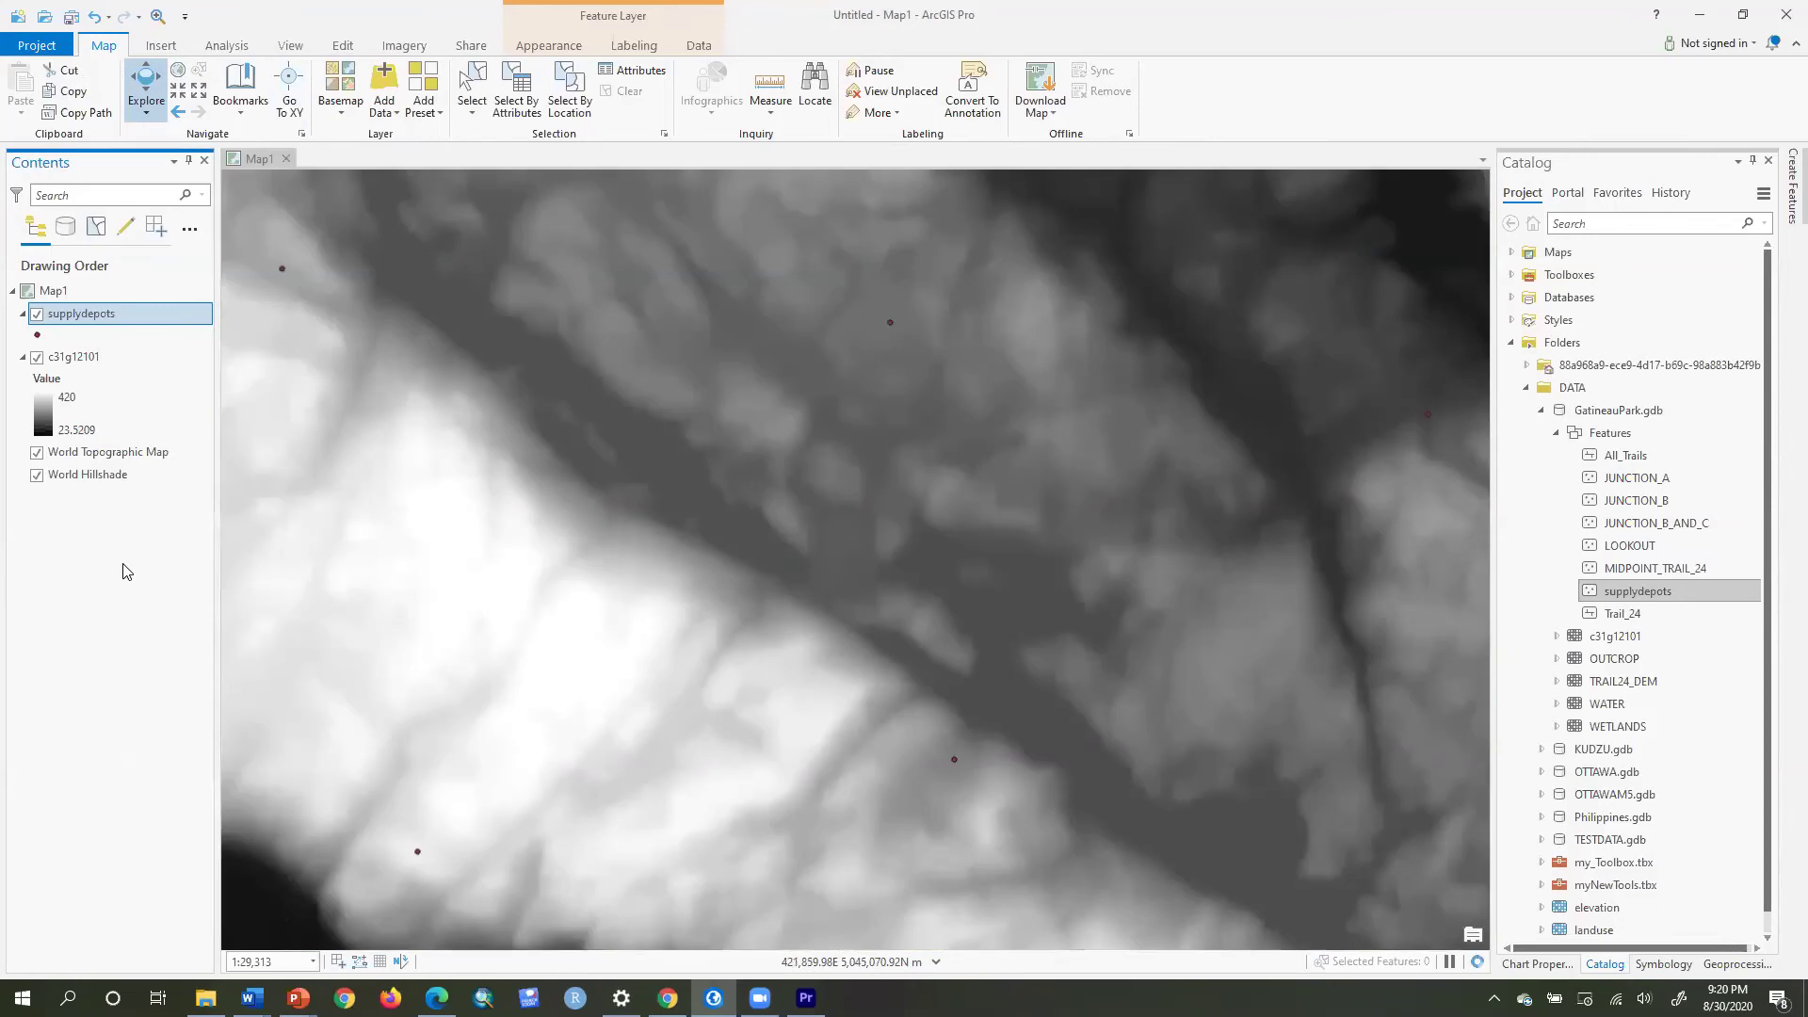
# Step: Change the supplydepots point symbol to the red Circle 3 from the ArcGIS 2D gallery
pyautogui.click(37, 338)
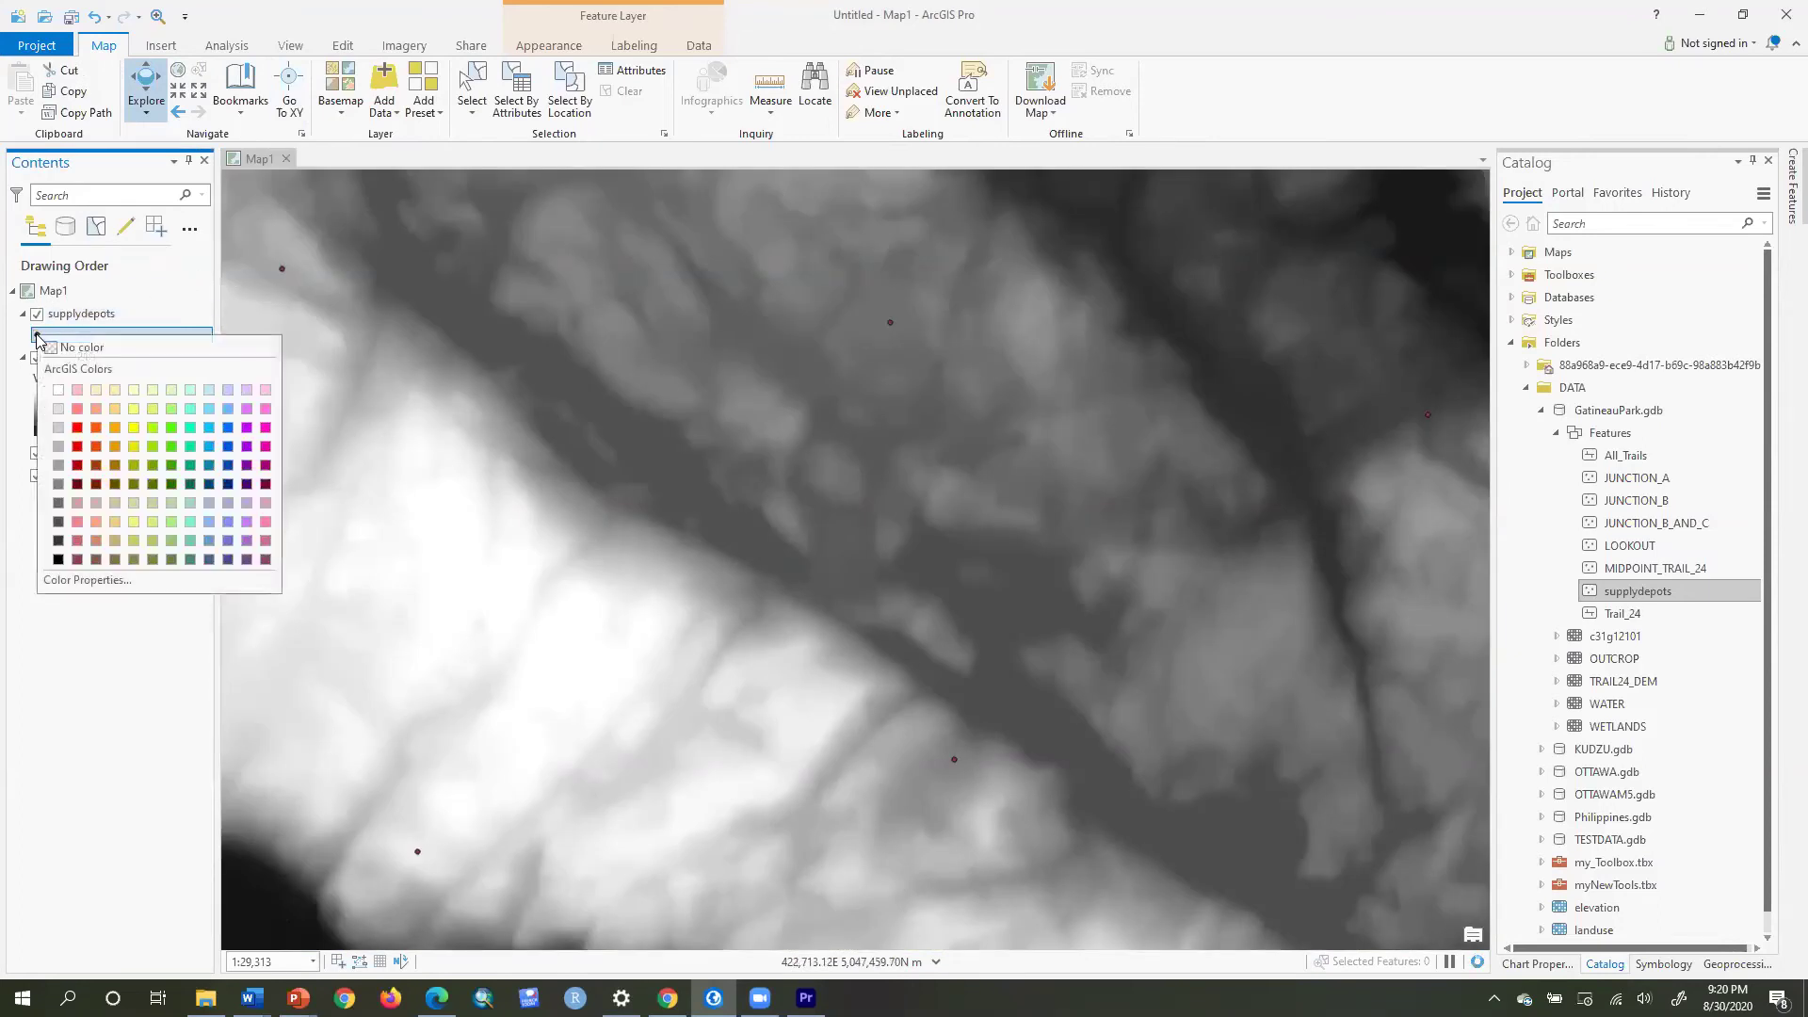
pyautogui.click(1549, 433)
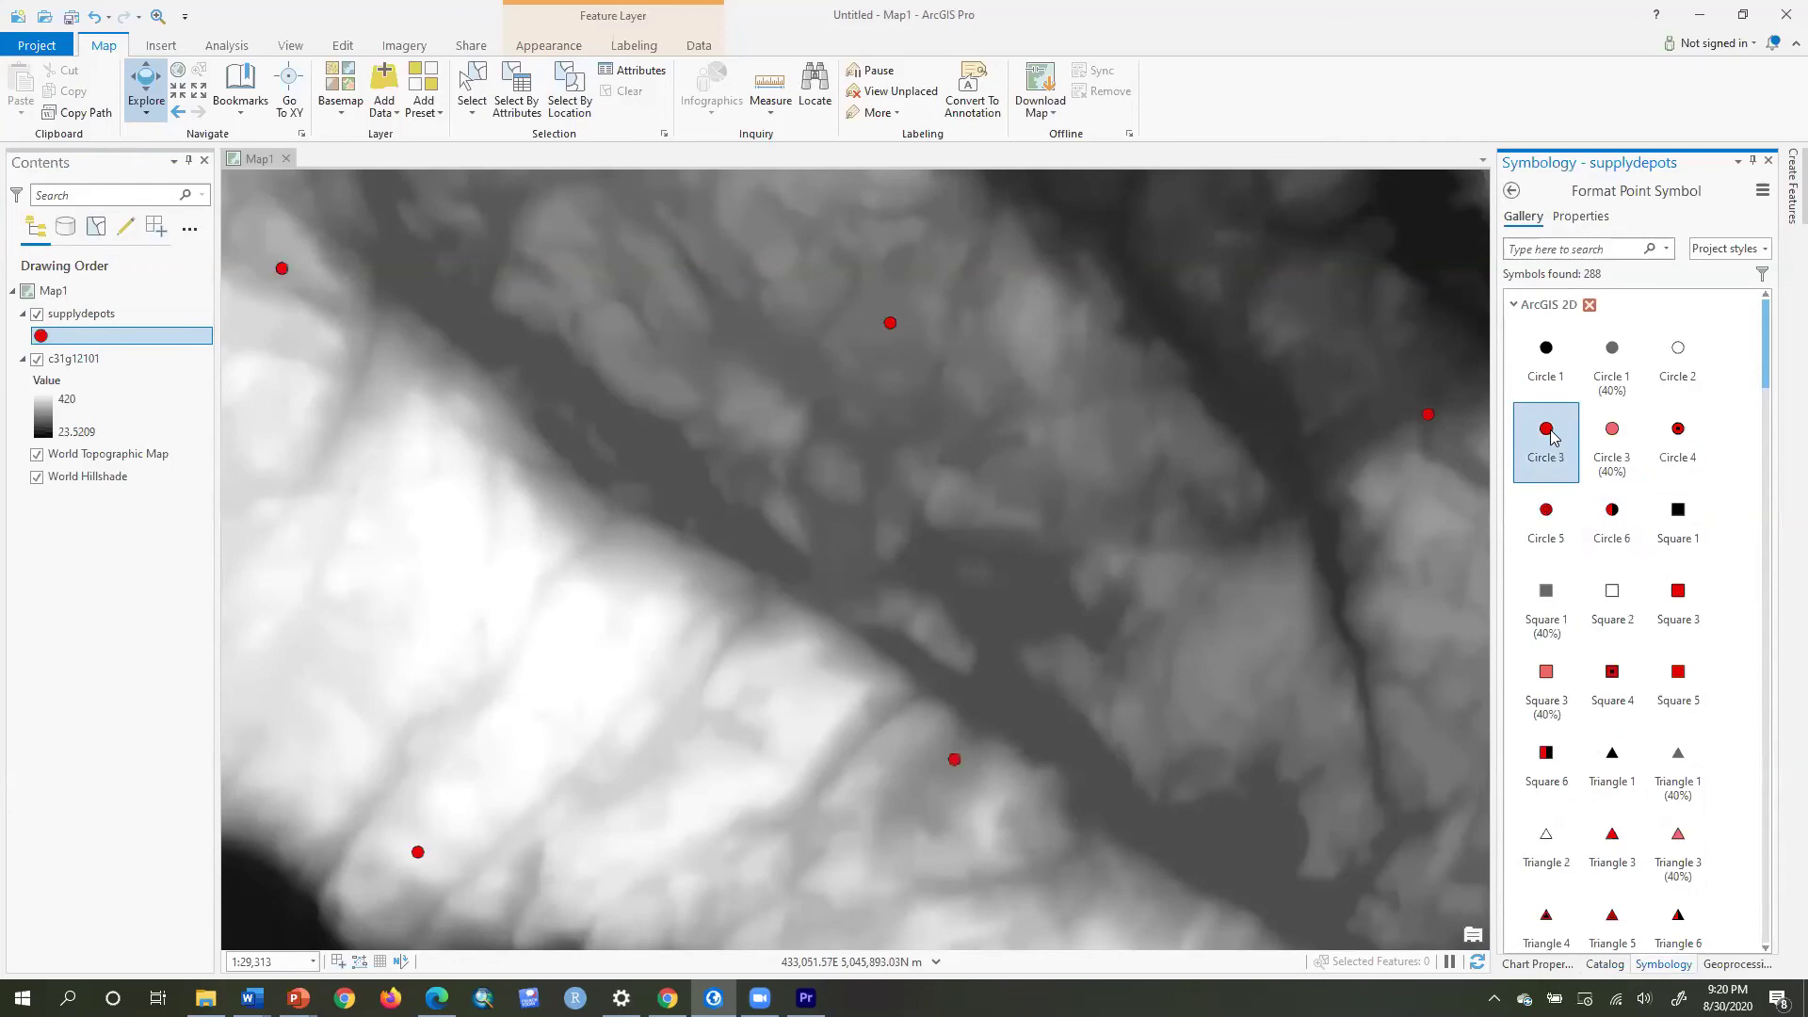
pyautogui.rightClick(118, 345)
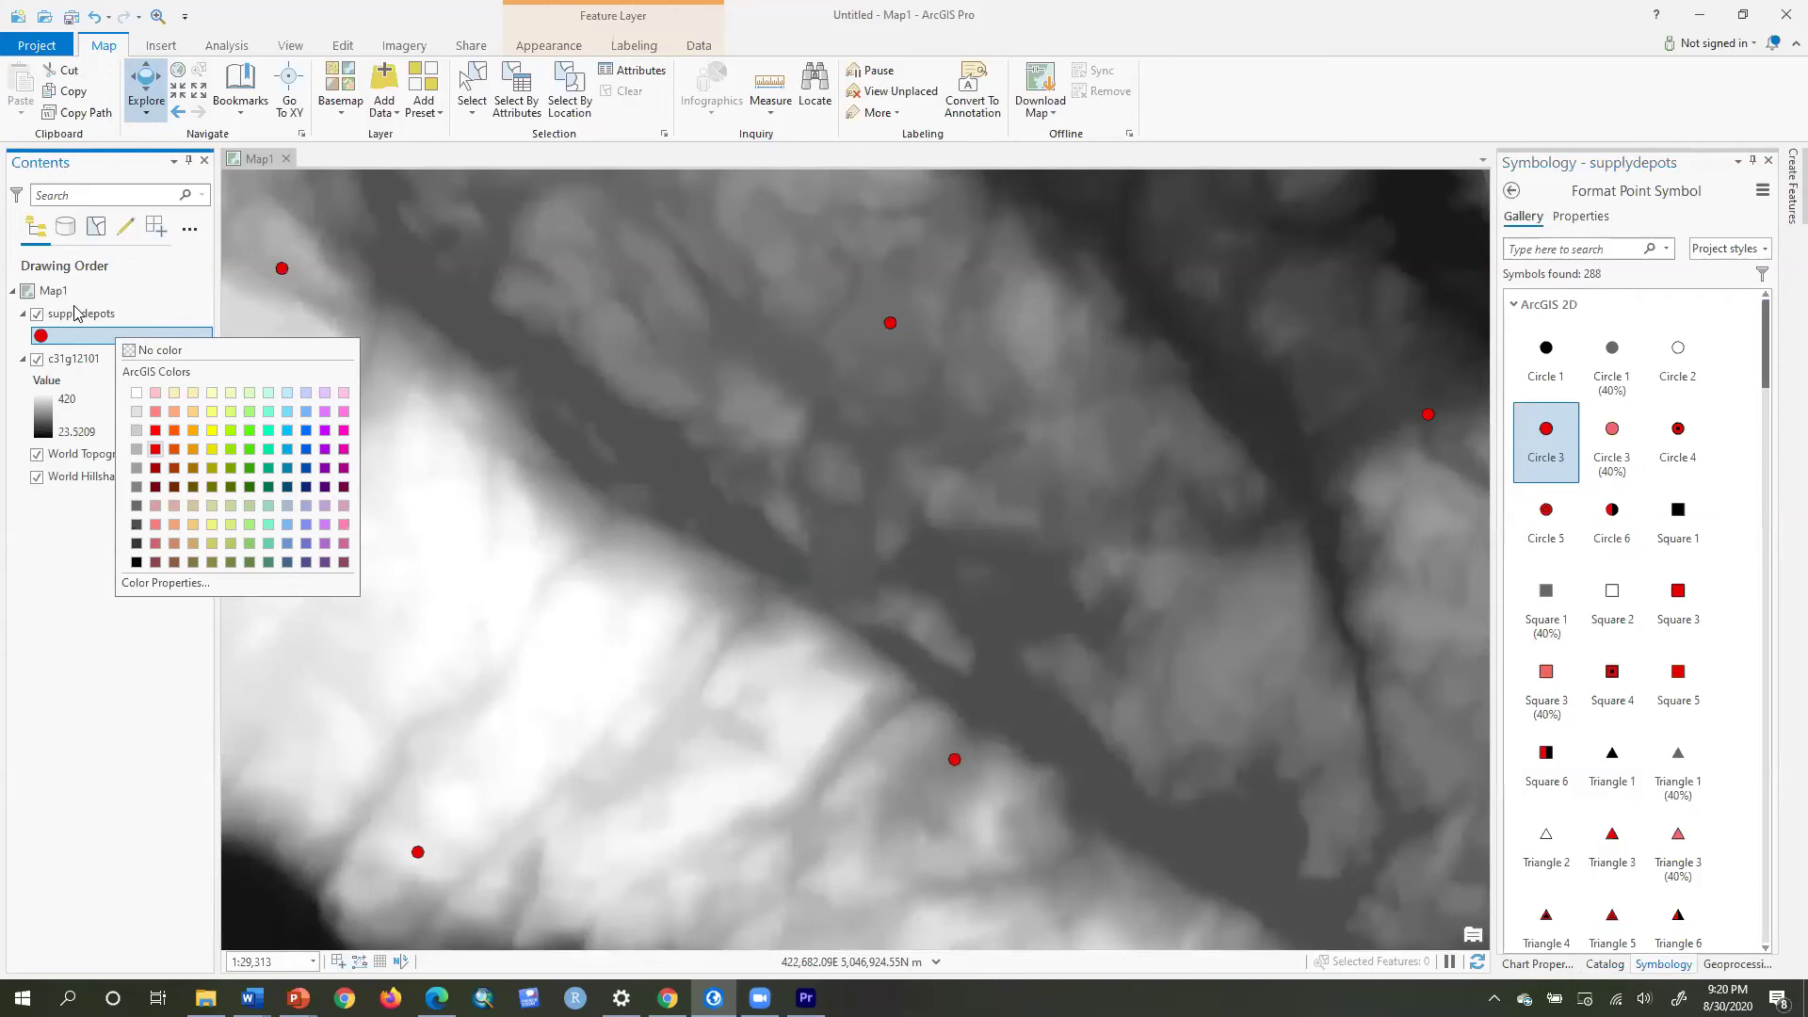
# Step: Turn on labels for the supplydepots layer
pyautogui.click(75, 314)
pyautogui.rightClick(76, 314)
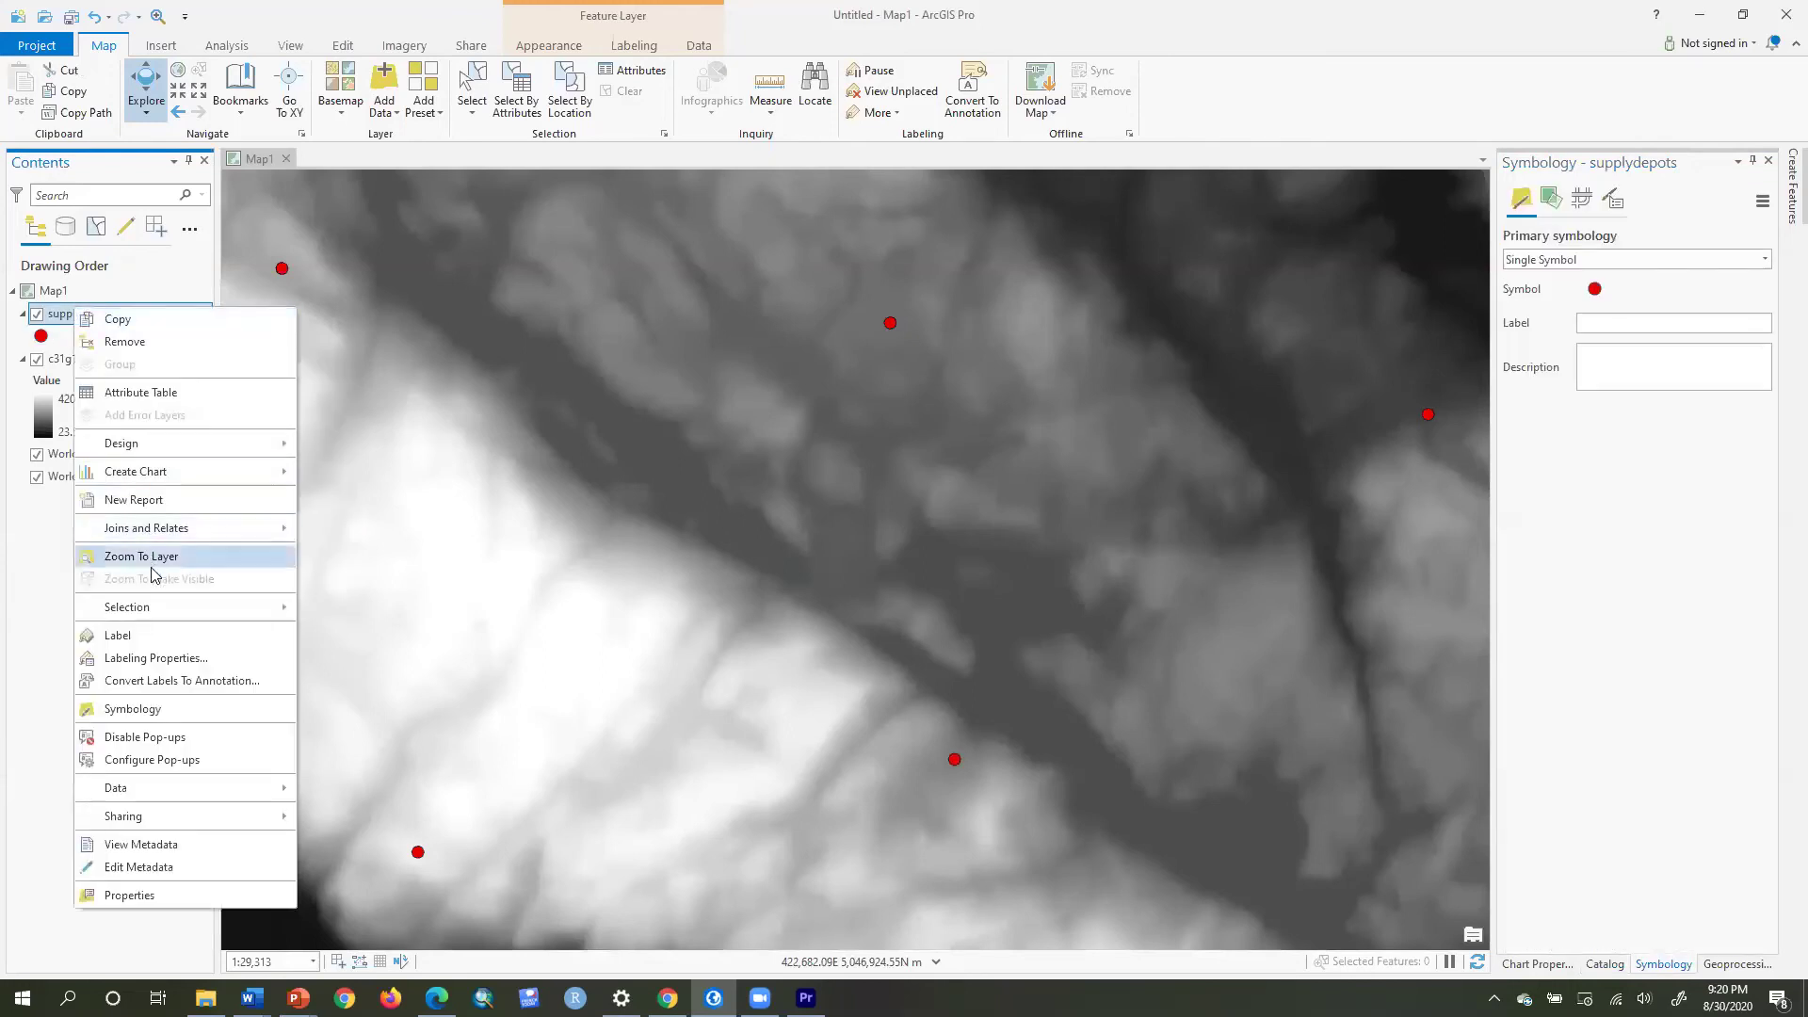
pyautogui.click(158, 638)
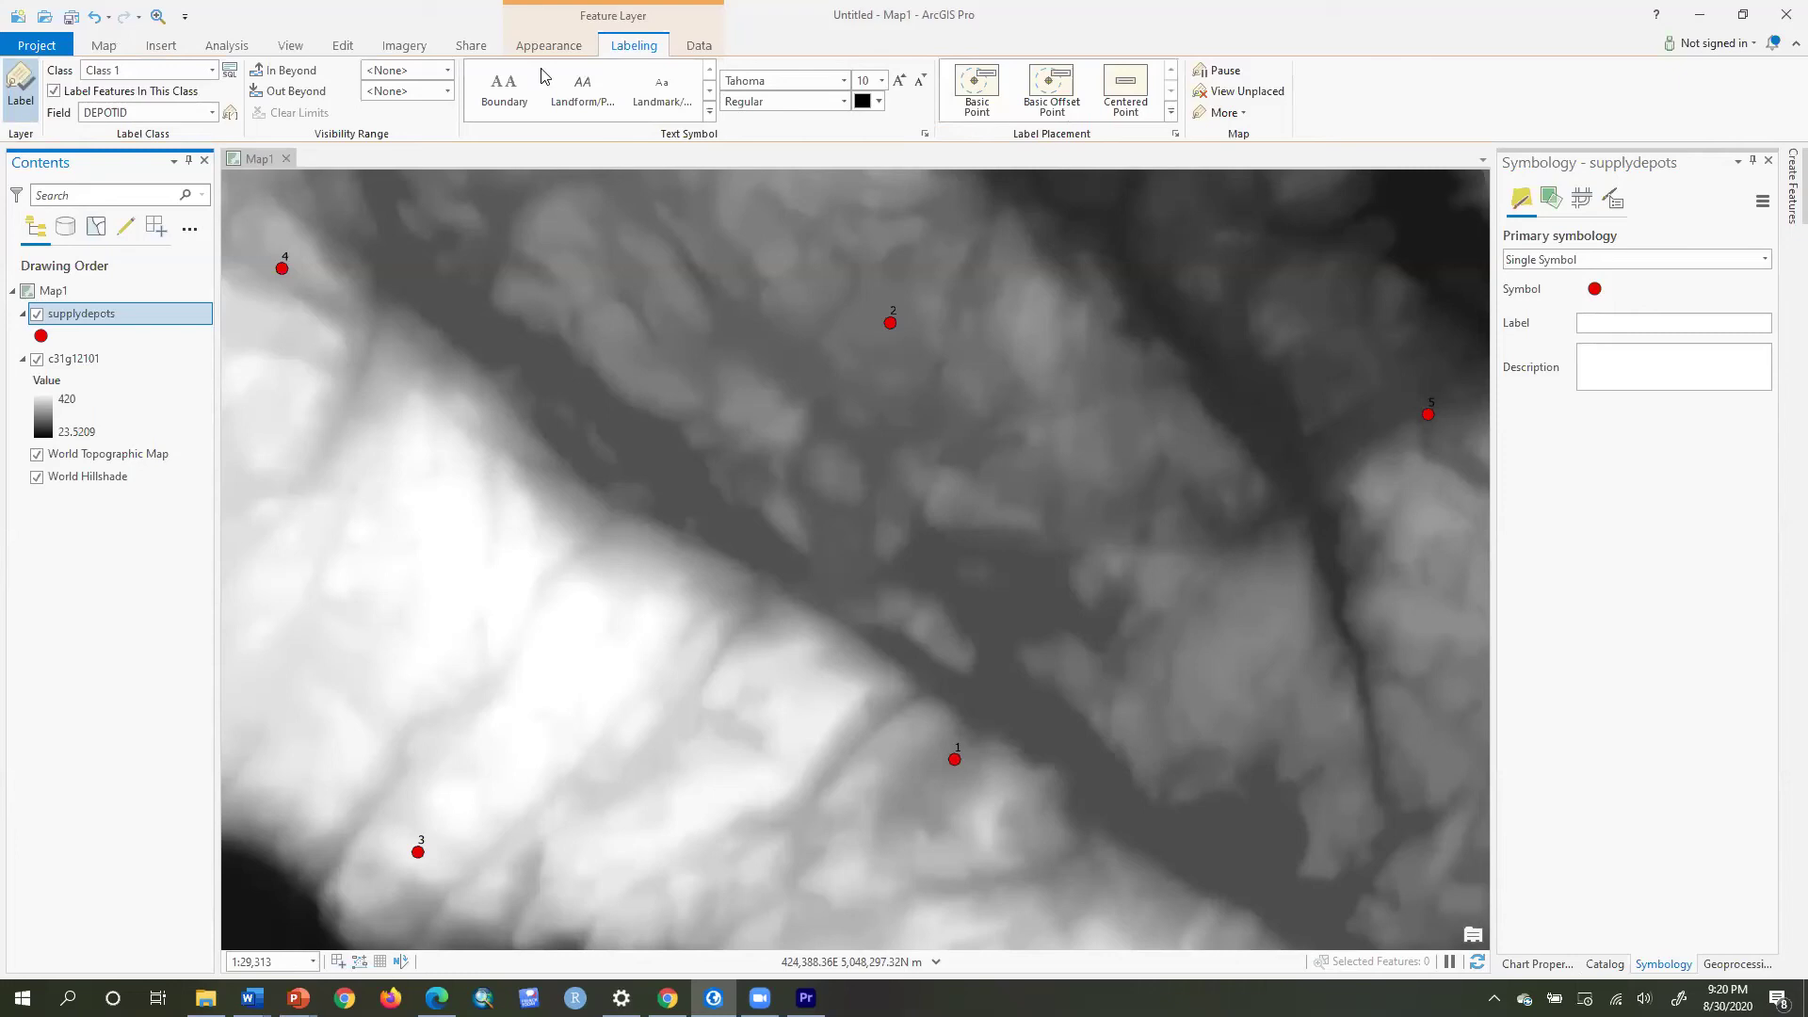
# Step: Enlarge the supplydepots label text to size 36
pyautogui.click(900, 82)
pyautogui.click(901, 82)
pyautogui.click(900, 82)
pyautogui.click(900, 81)
pyautogui.click(900, 82)
pyautogui.click(900, 82)
pyautogui.click(900, 82)
pyautogui.click(900, 82)
pyautogui.click(900, 82)
pyautogui.click(900, 81)
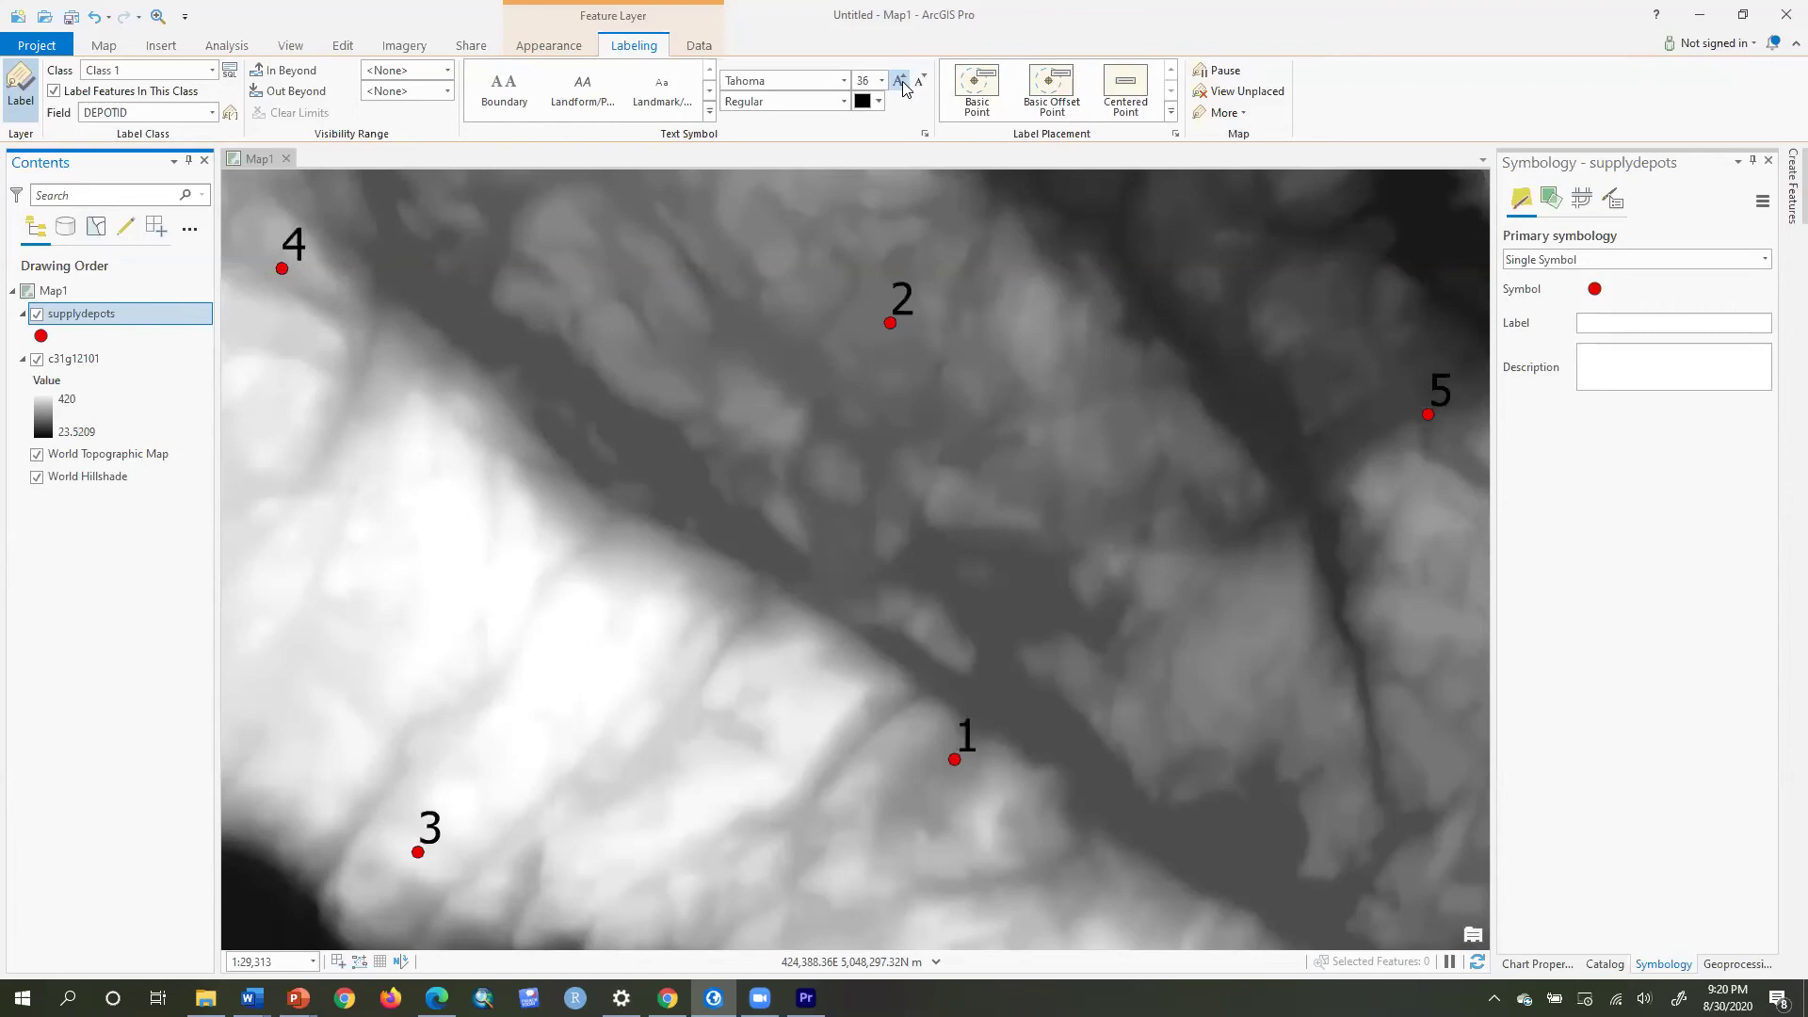
# Step: In the geoprocessing environments, take the output coordinate system and the processing extent from the c31g12101 layer
pyautogui.click(242, 48)
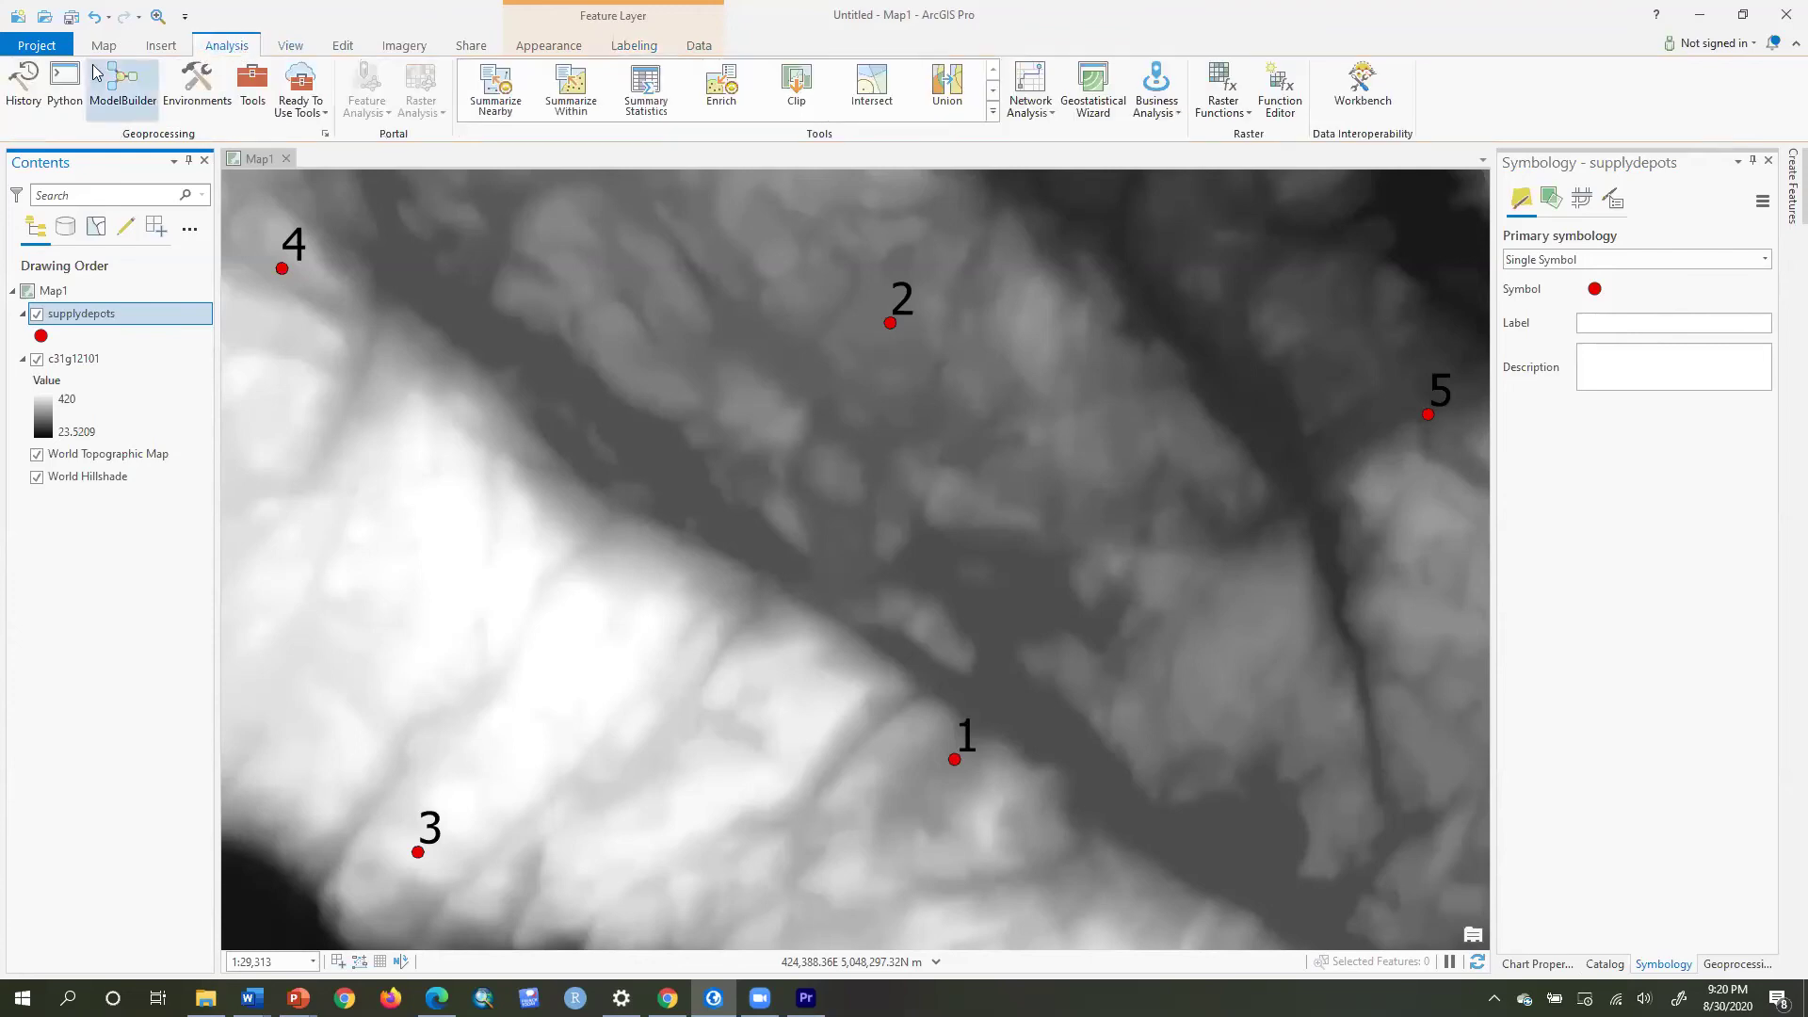
pyautogui.click(197, 92)
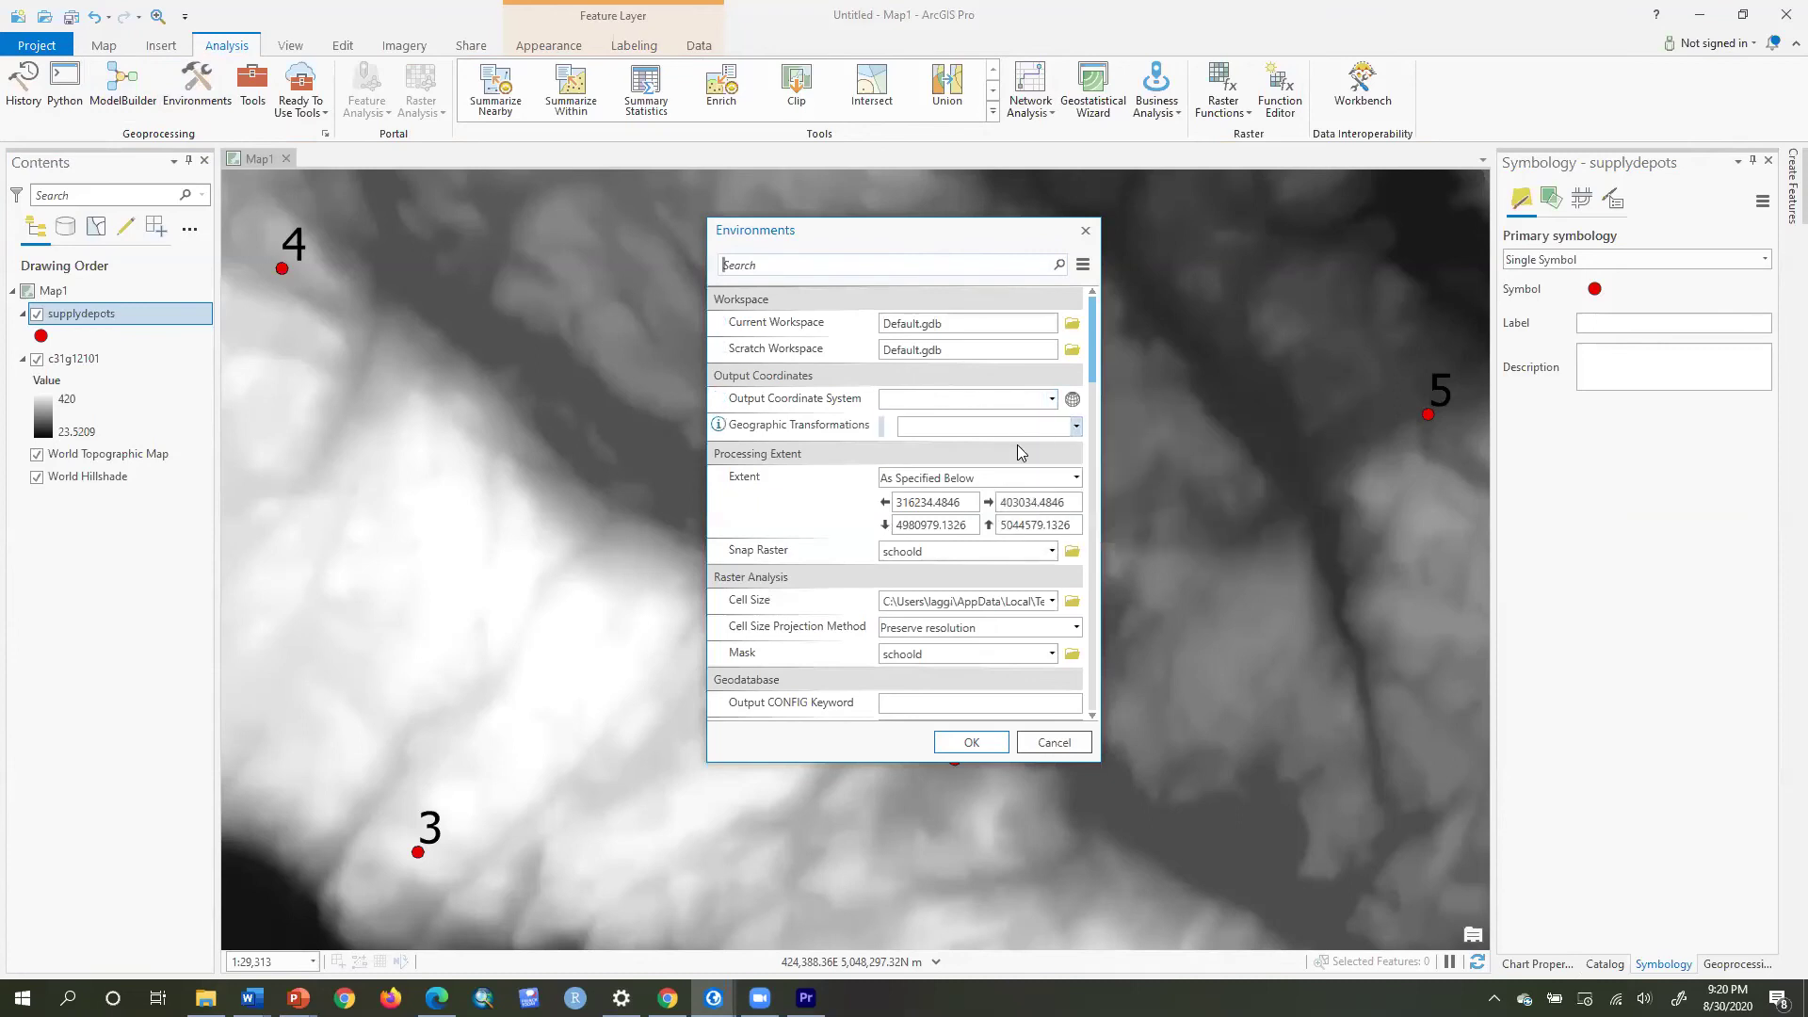
pyautogui.click(1051, 403)
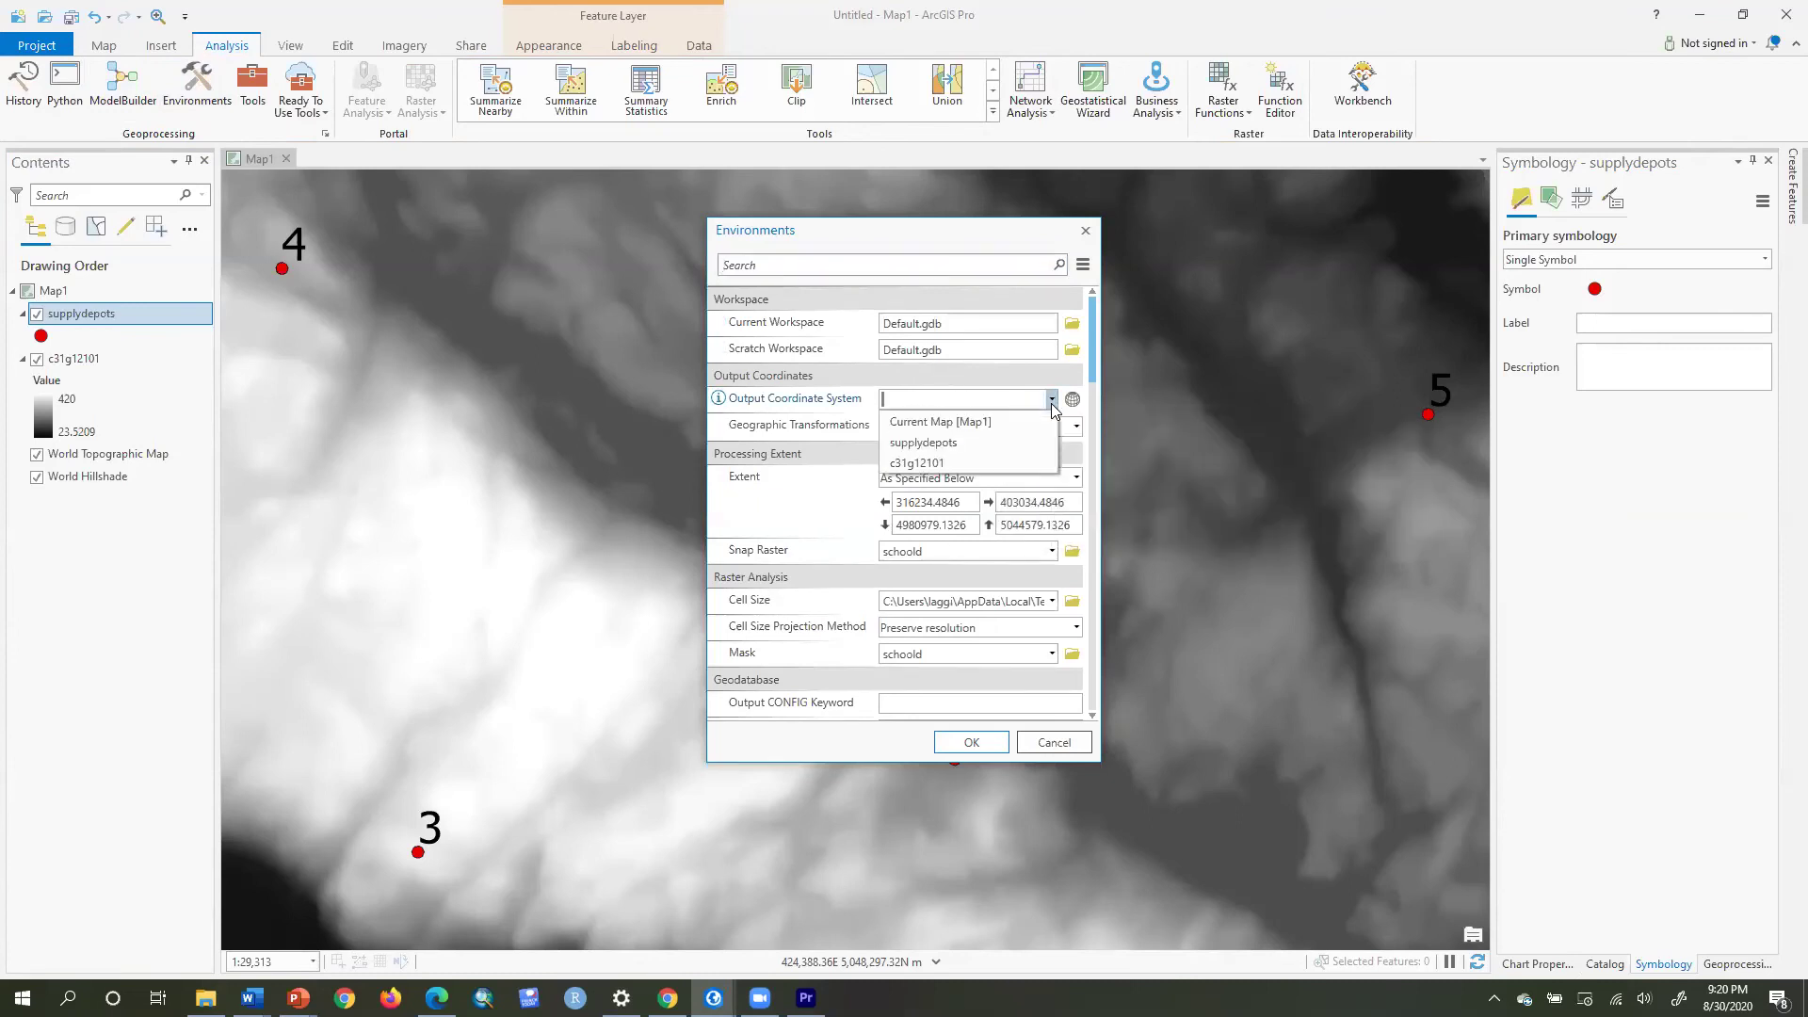
pyautogui.click(995, 463)
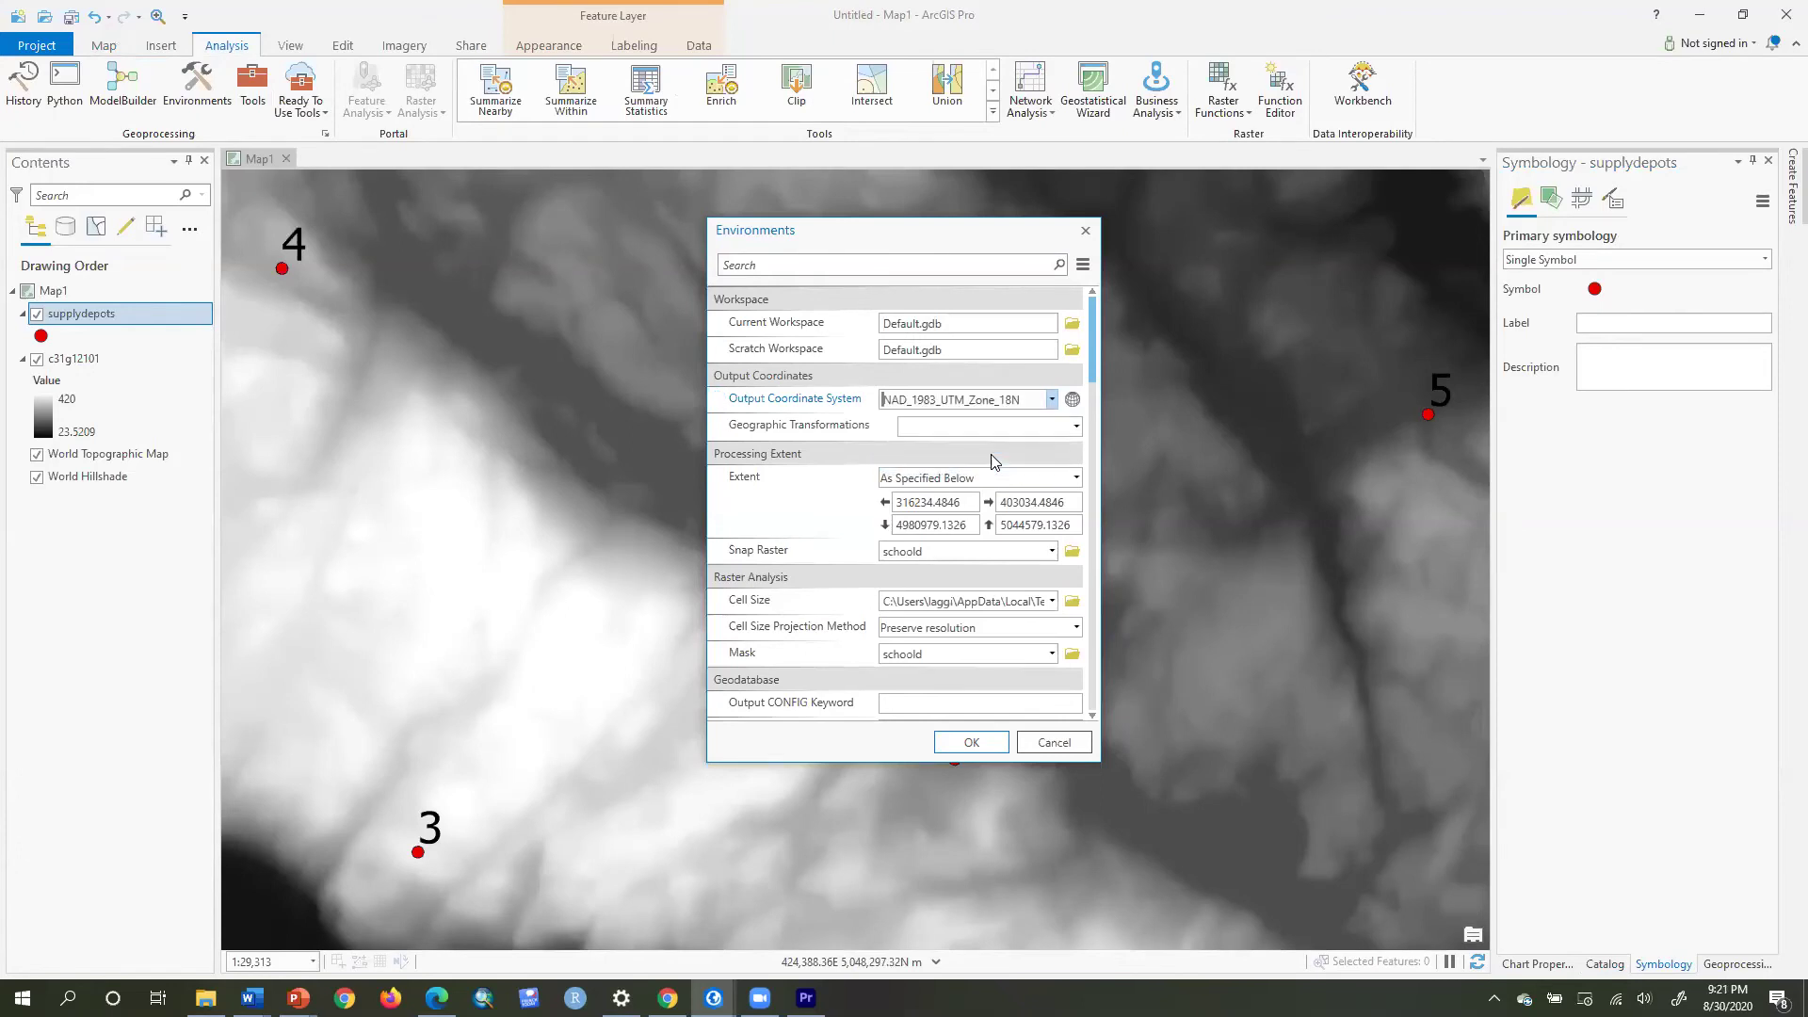
pyautogui.click(1075, 478)
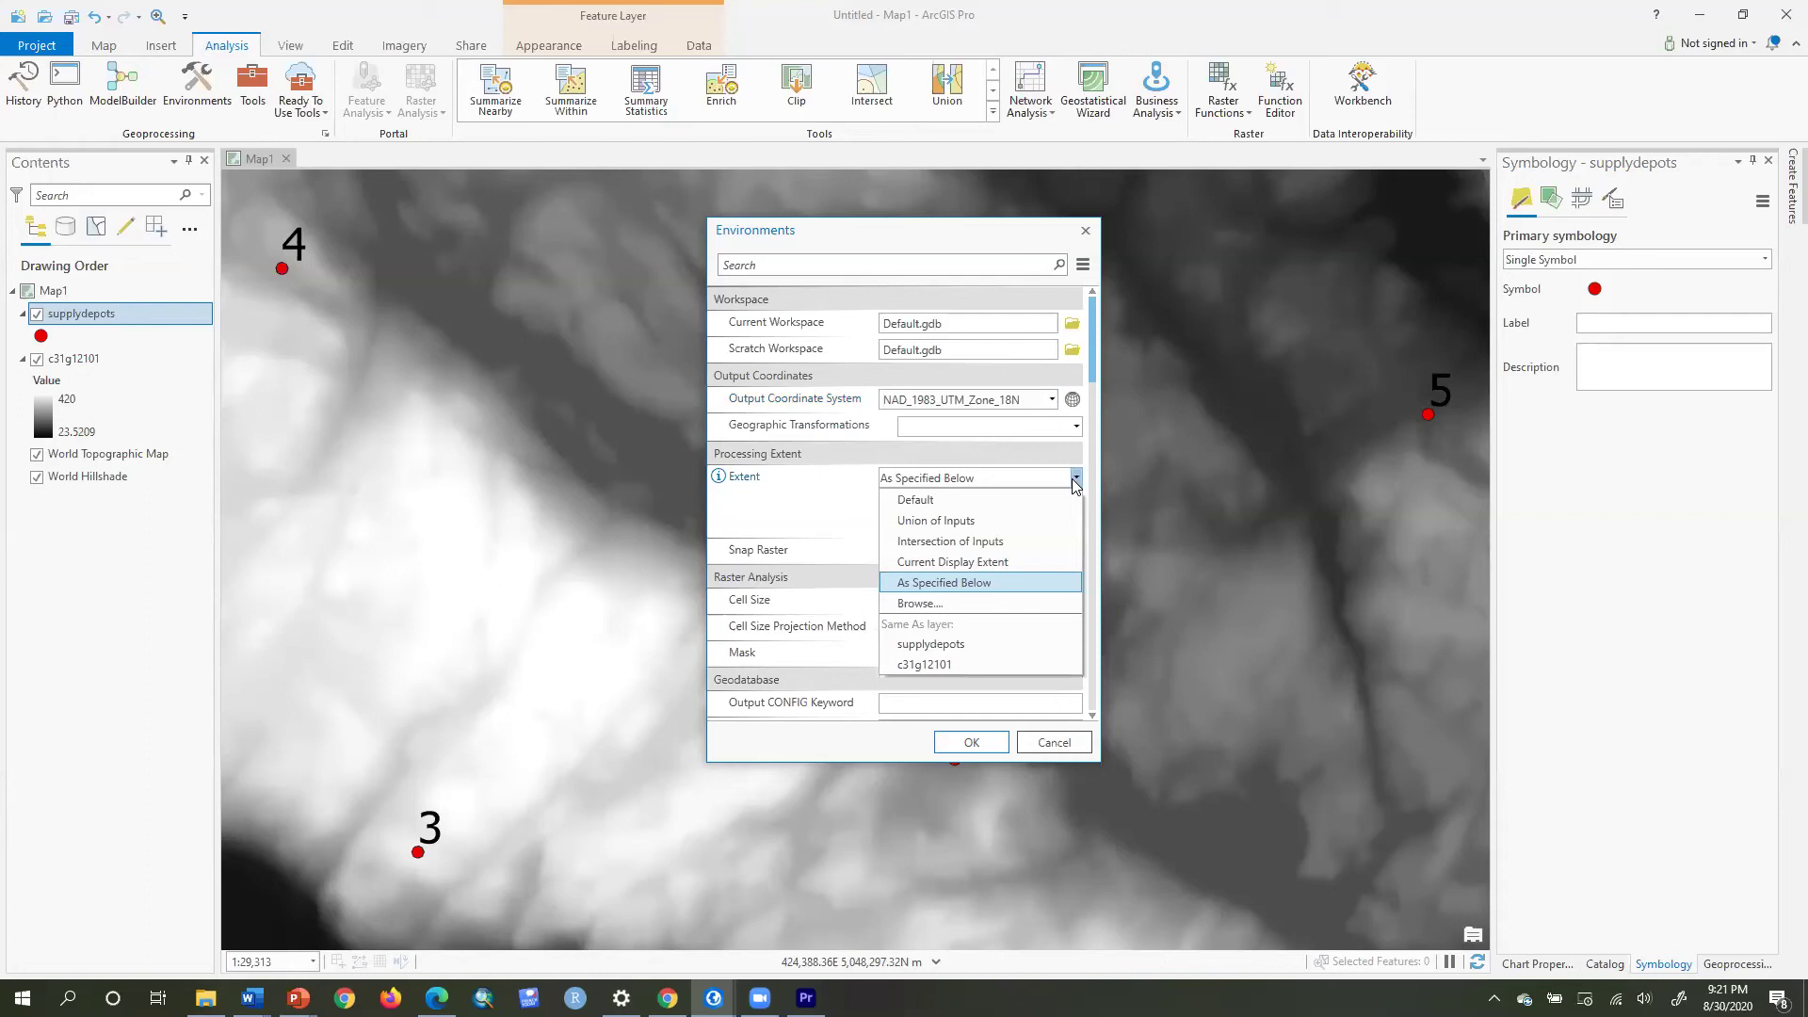
pyautogui.click(1026, 665)
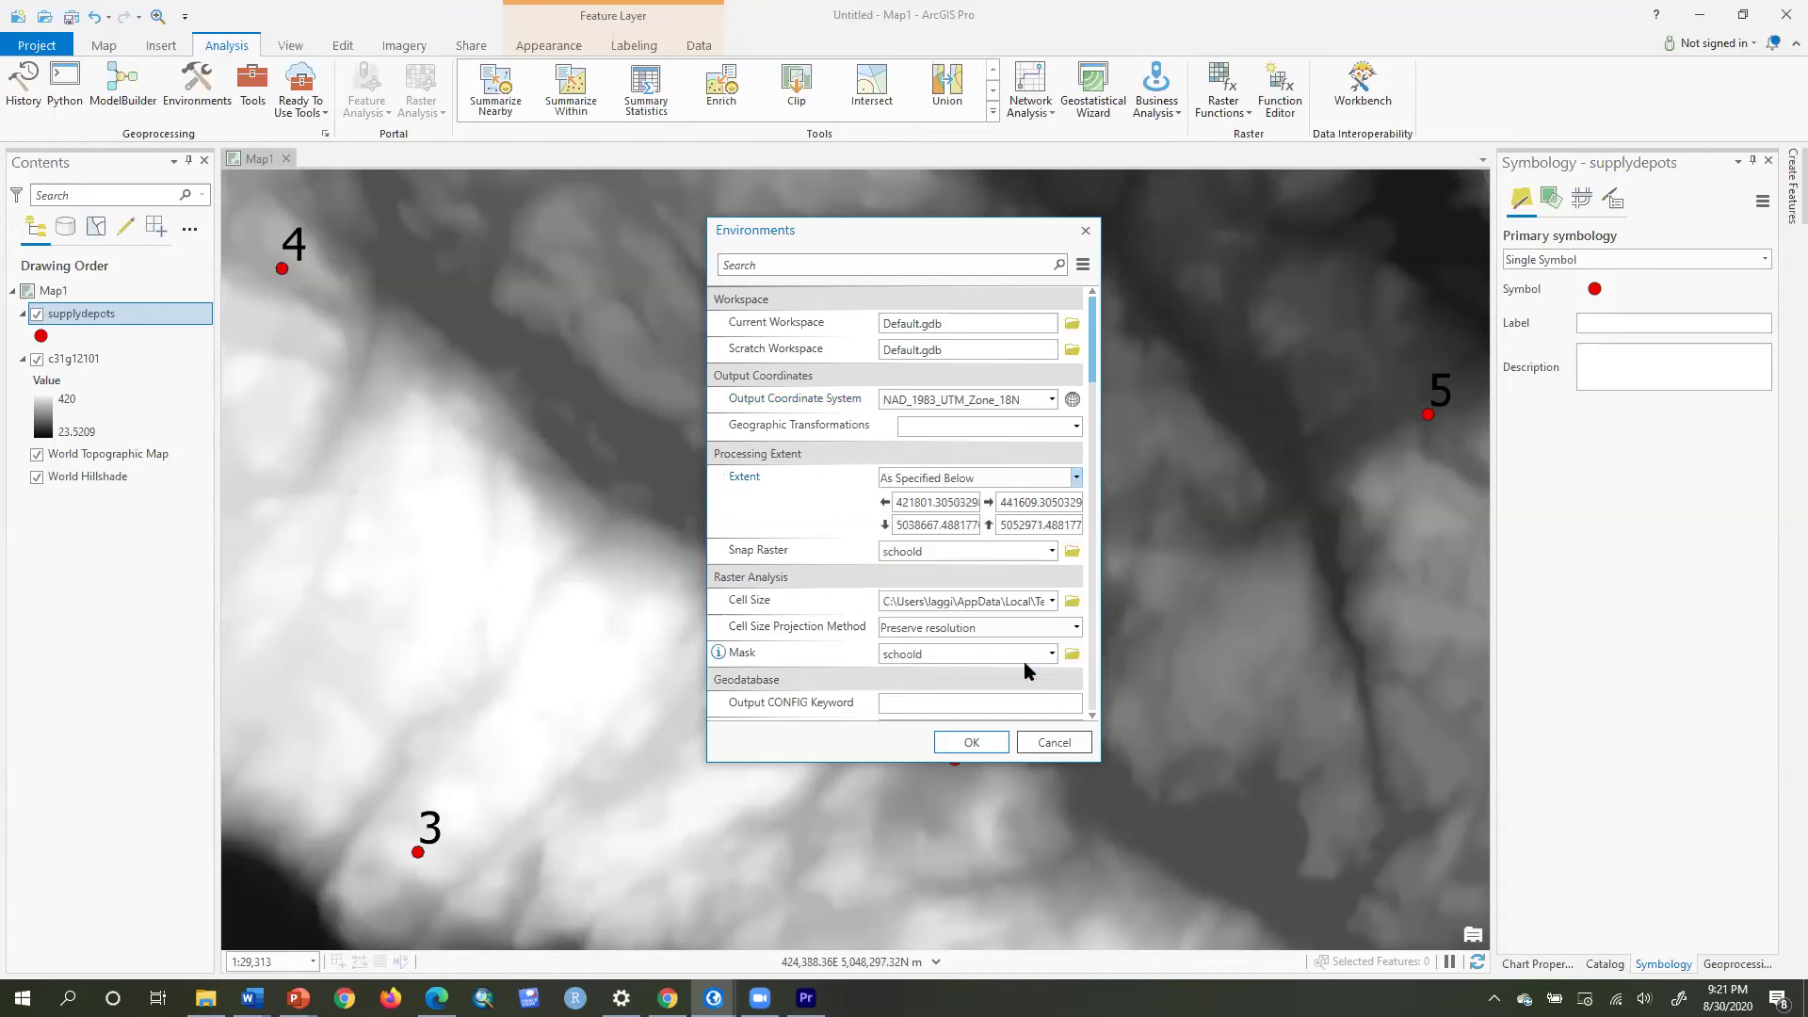
# Step: Set the environment's snap raster, cell size and mask to c31g12101 and apply the settings
pyautogui.click(1052, 552)
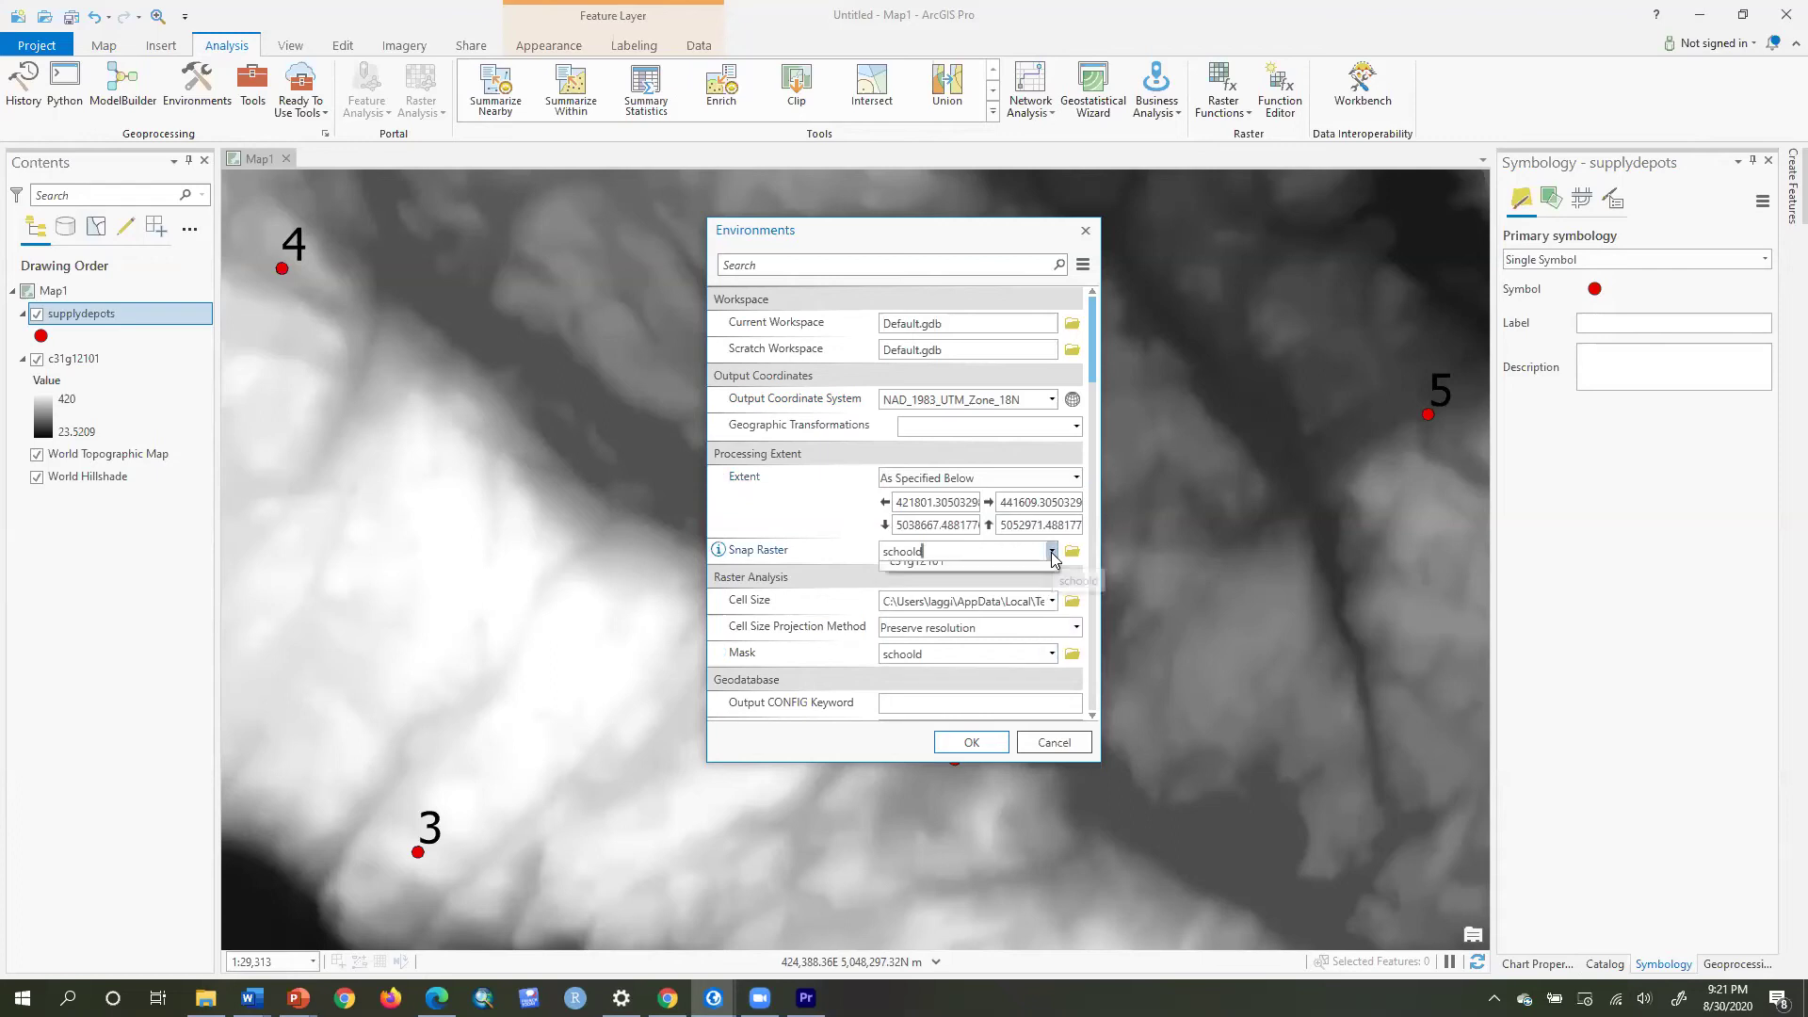
pyautogui.click(1026, 572)
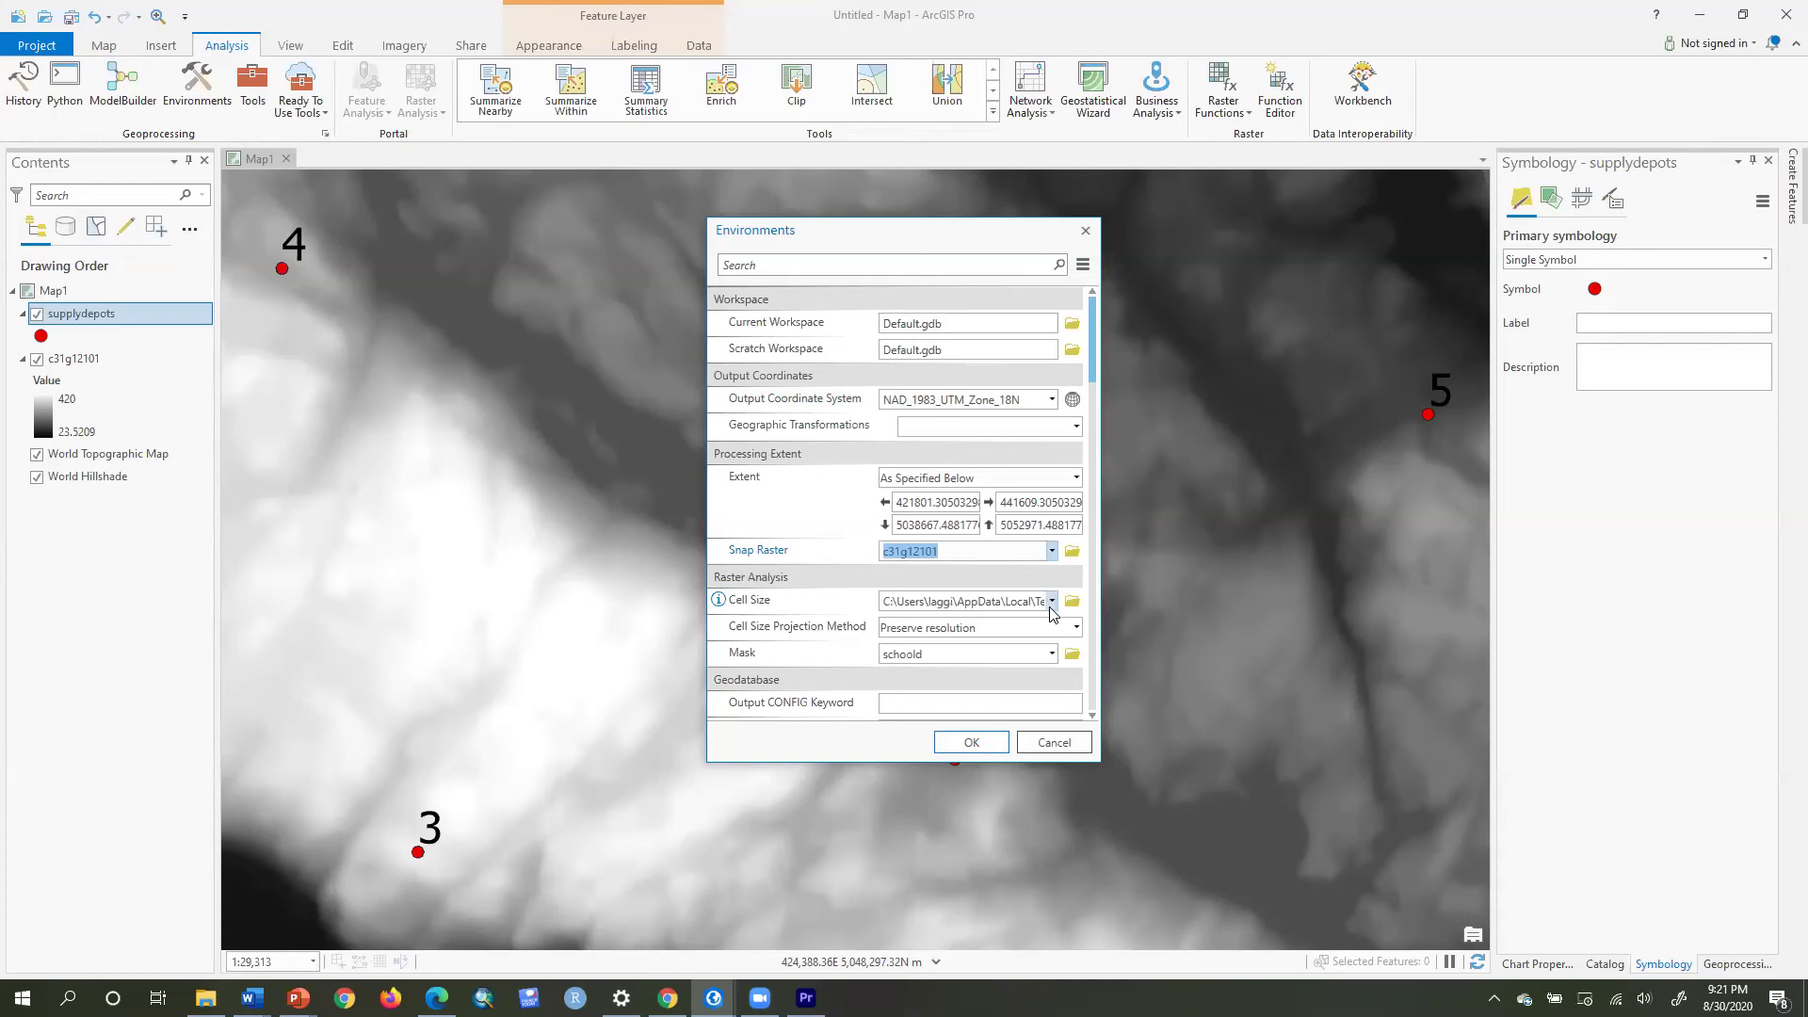
pyautogui.click(1052, 602)
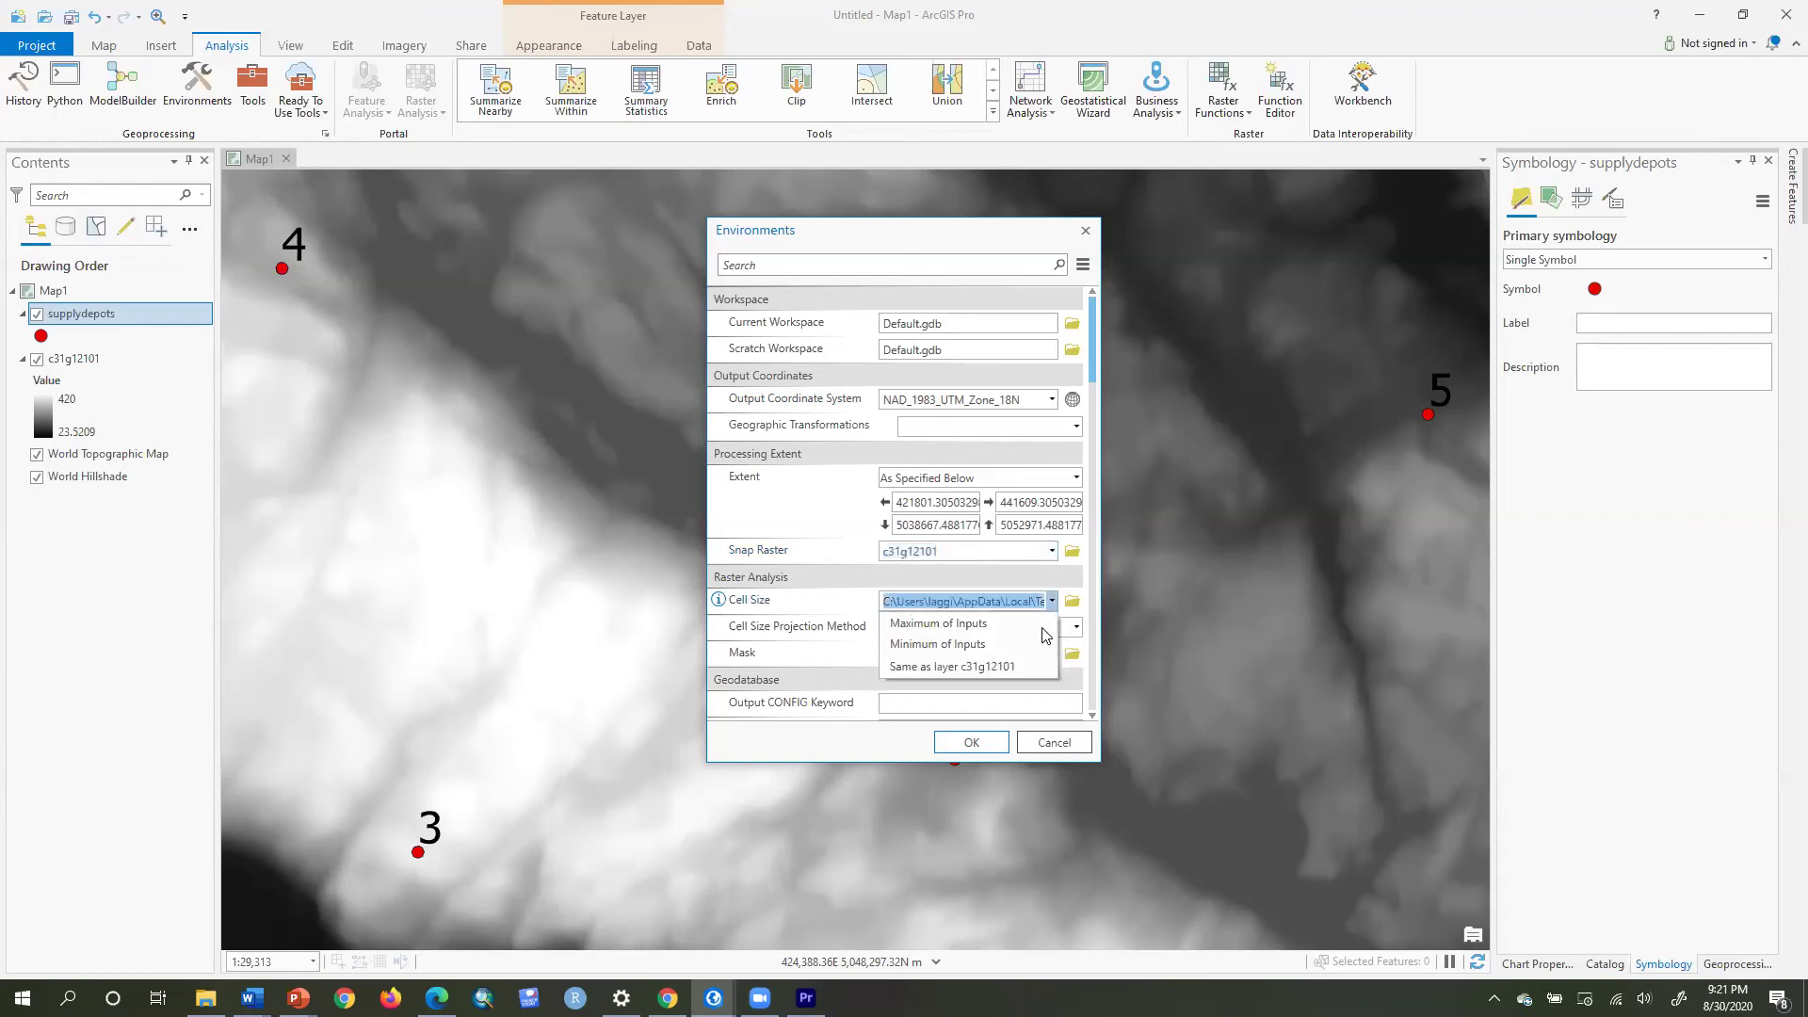
pyautogui.click(1010, 665)
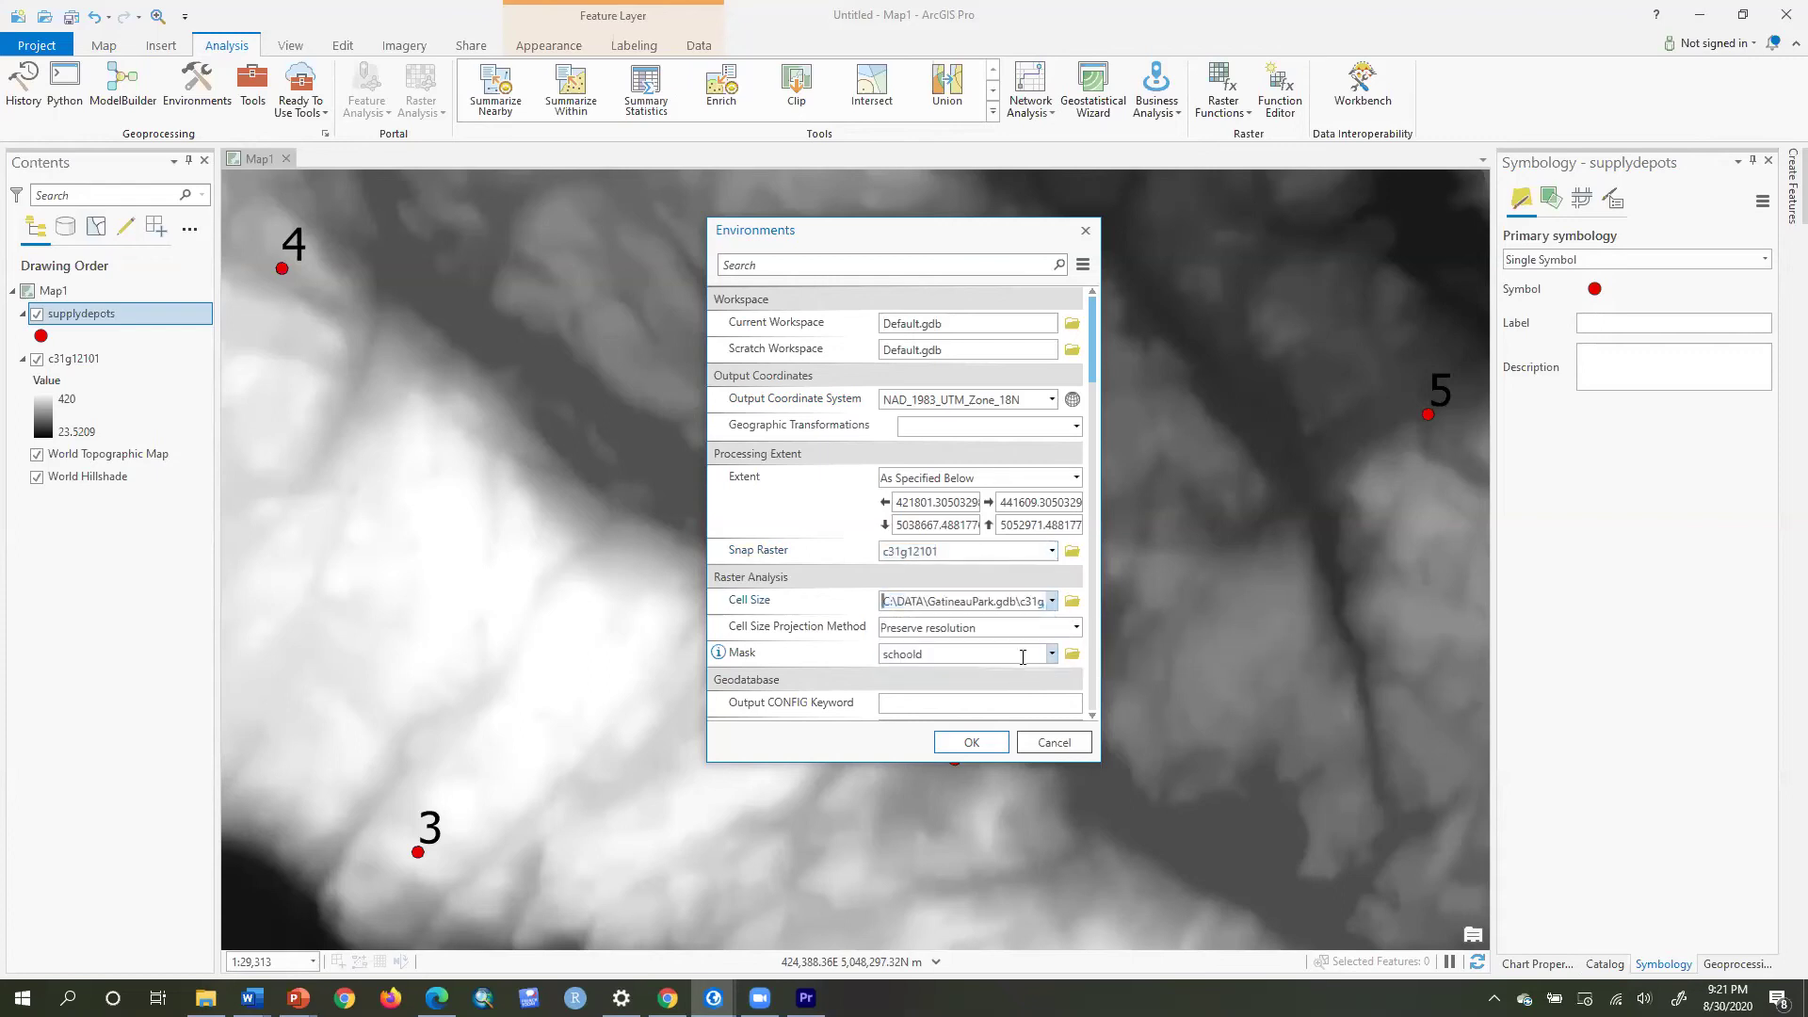
pyautogui.click(1050, 654)
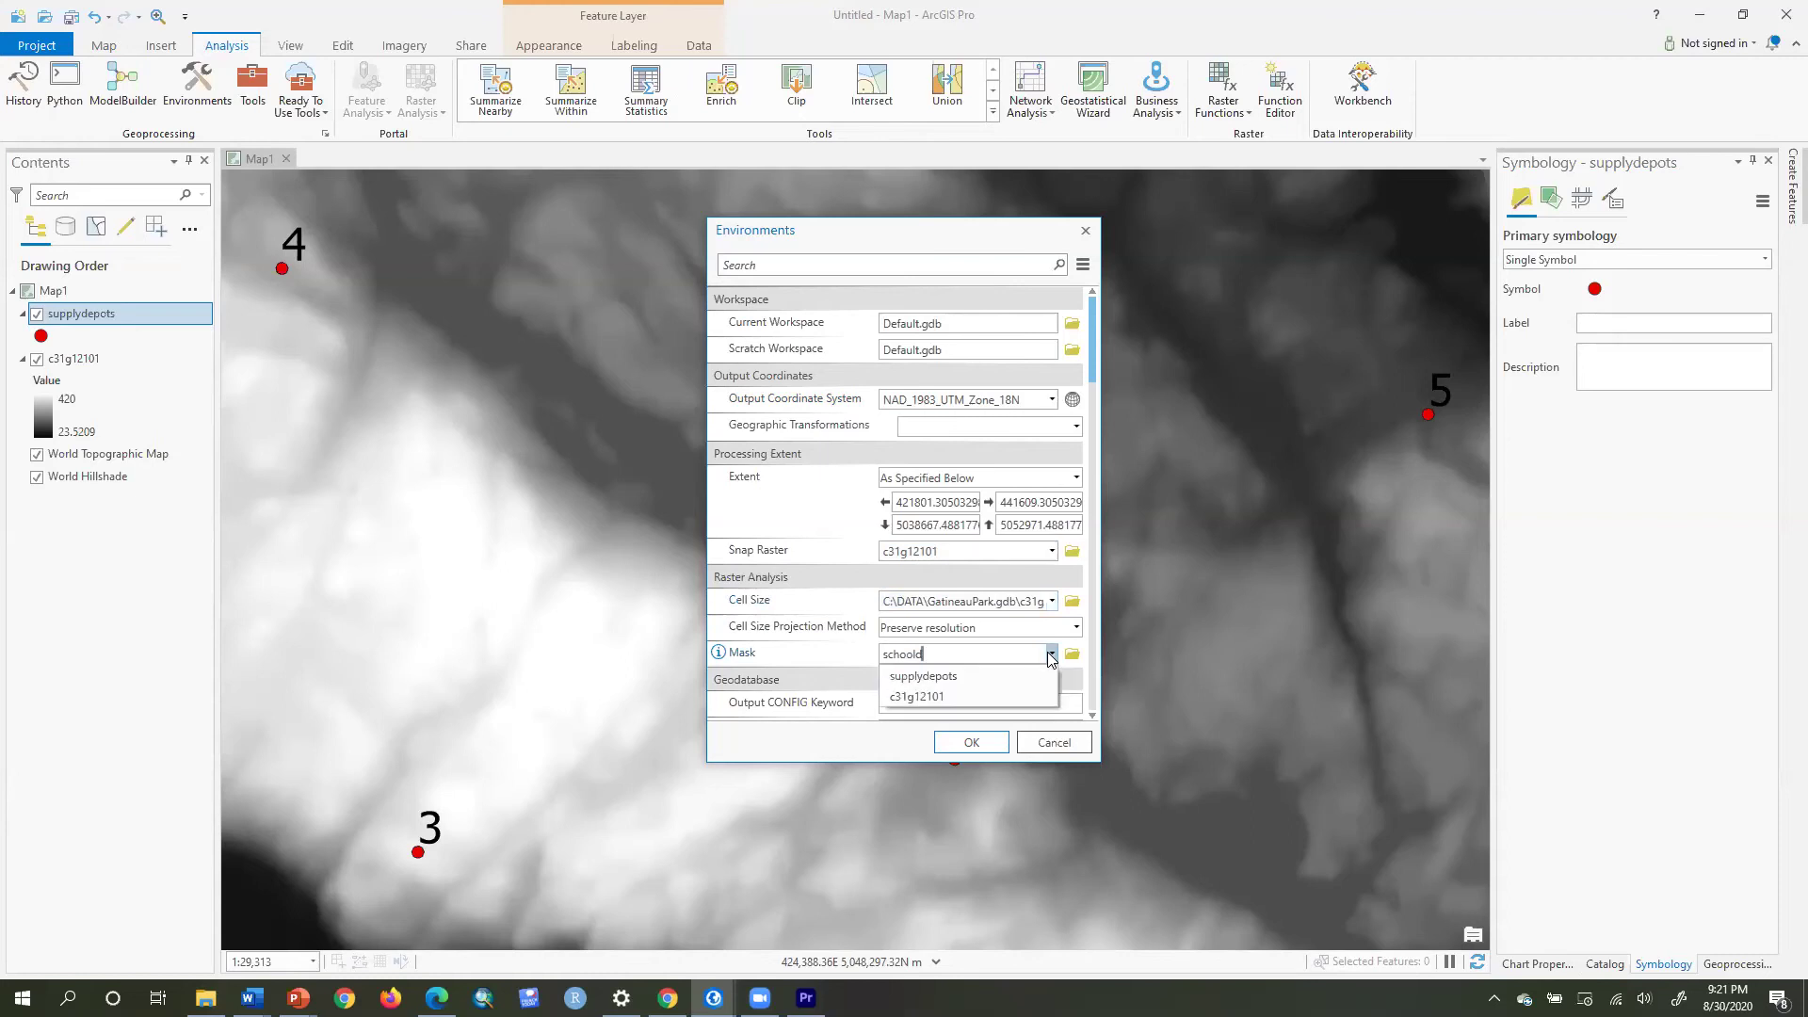
pyautogui.click(999, 701)
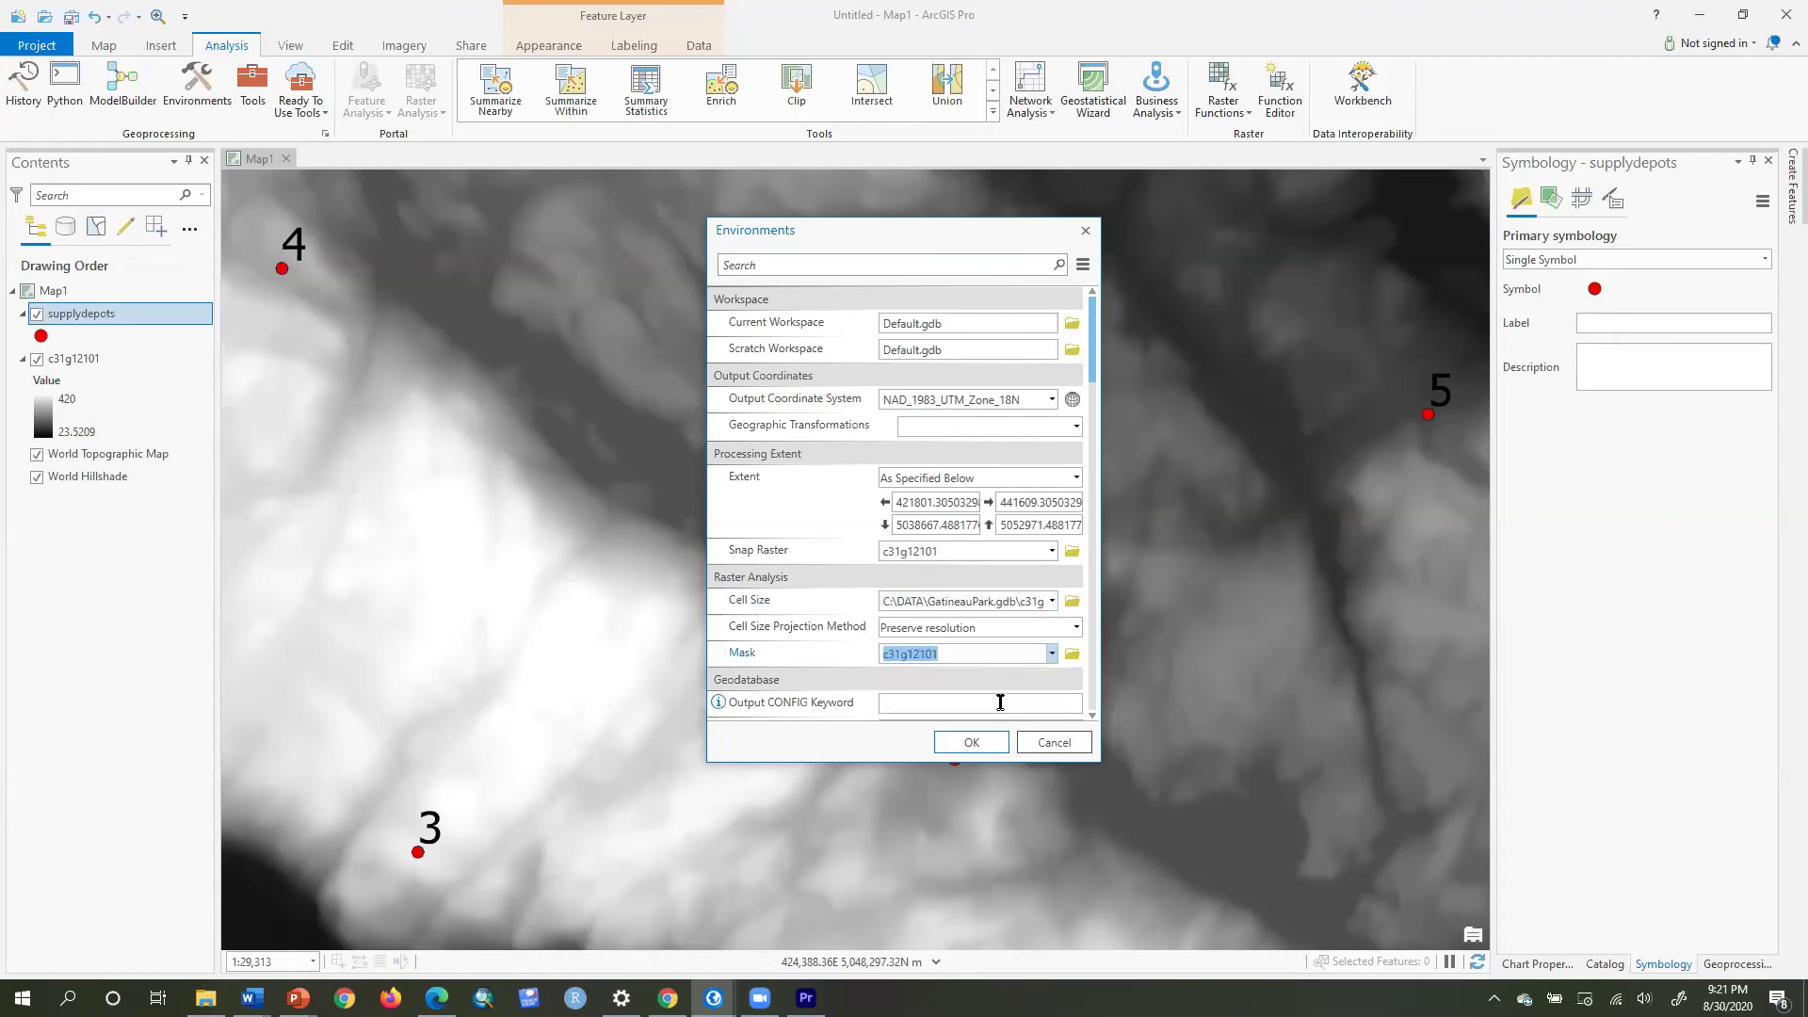
pyautogui.click(975, 743)
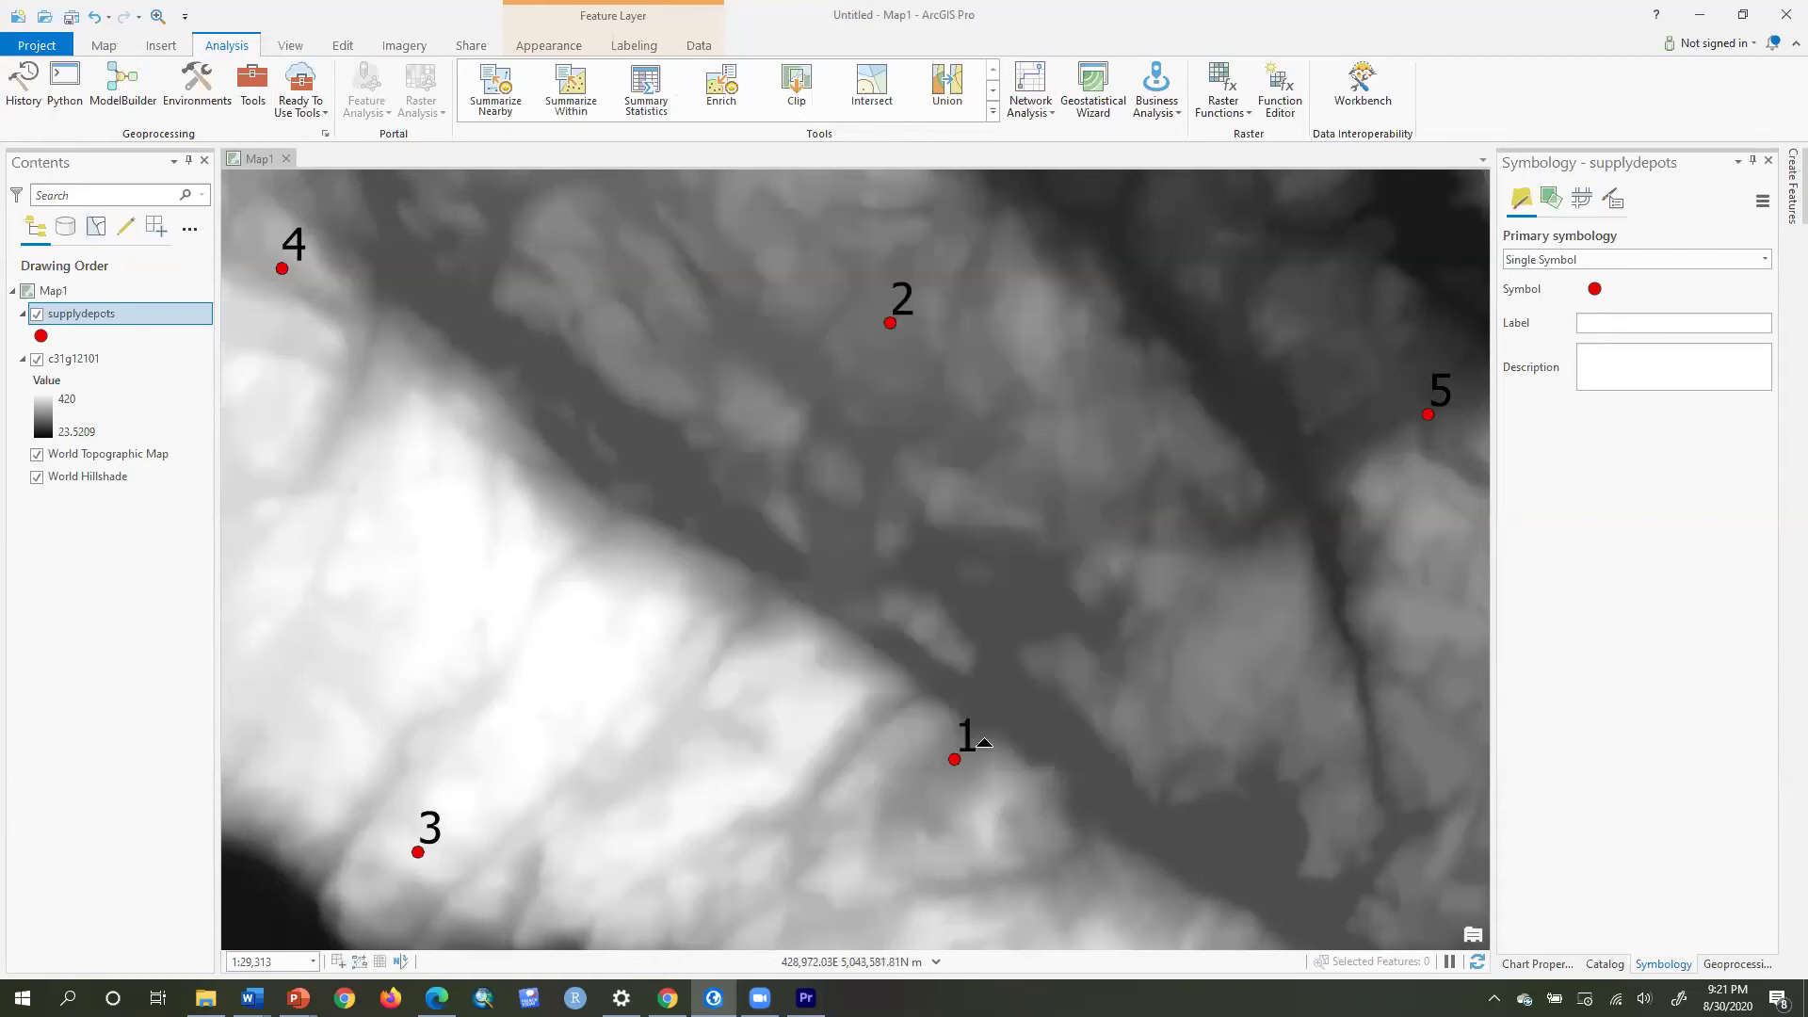
# Step: Open the Python window and query env.snapRaster to check the snap raster setting
pyautogui.click(65, 85)
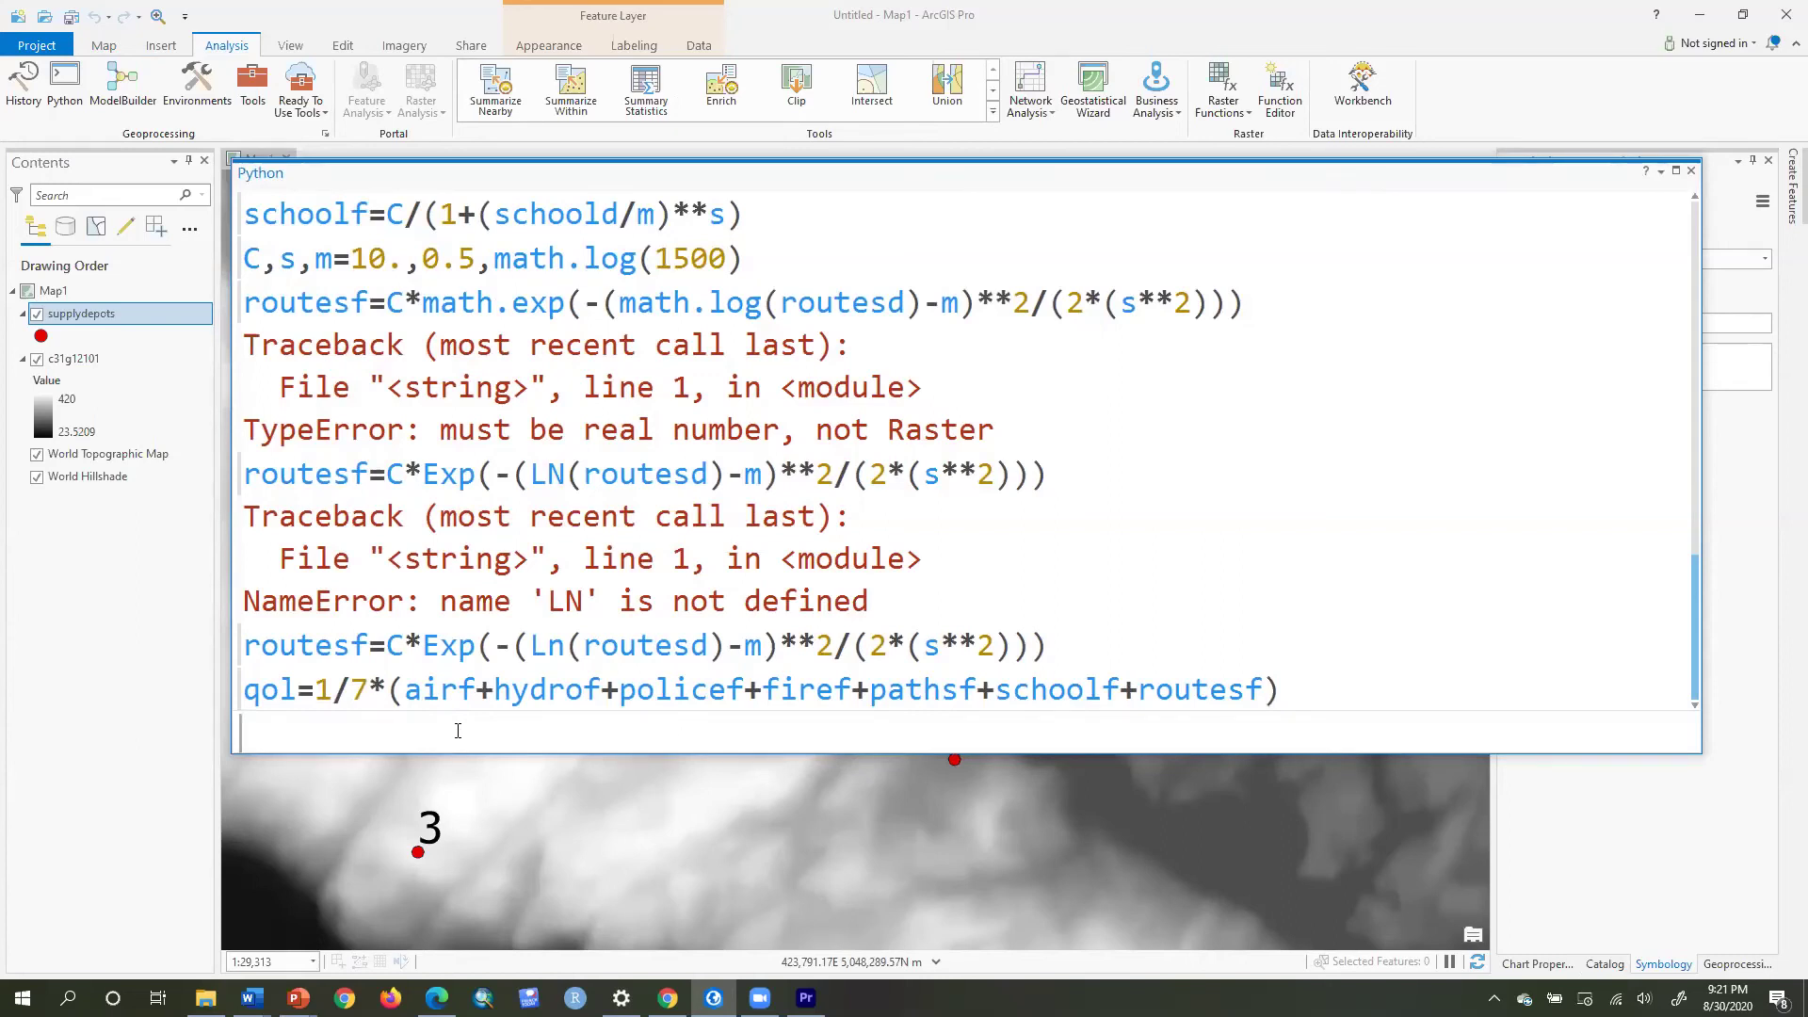
pyautogui.write('env.snap')
pyautogui.press('Tab')
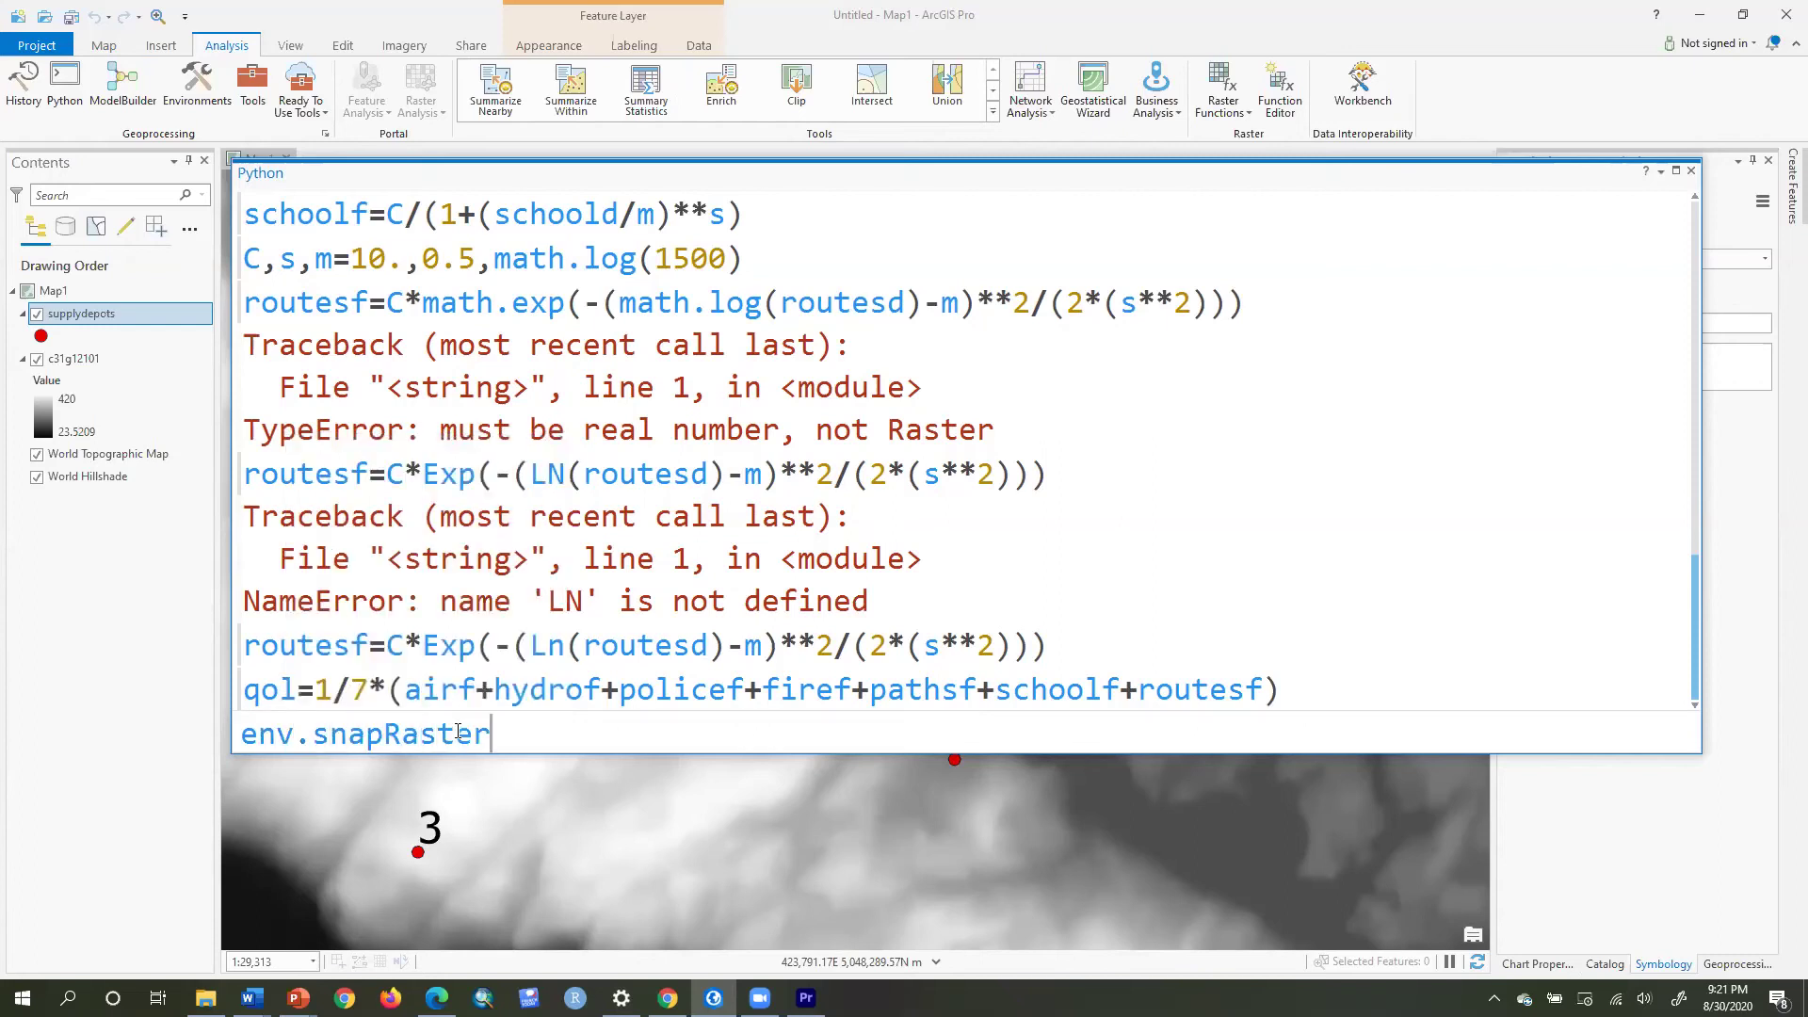
pyautogui.press('Return')
# Step: Query env.outputCoordinateSystem.name to check the output coordinate system
pyautogui.write('env.output')
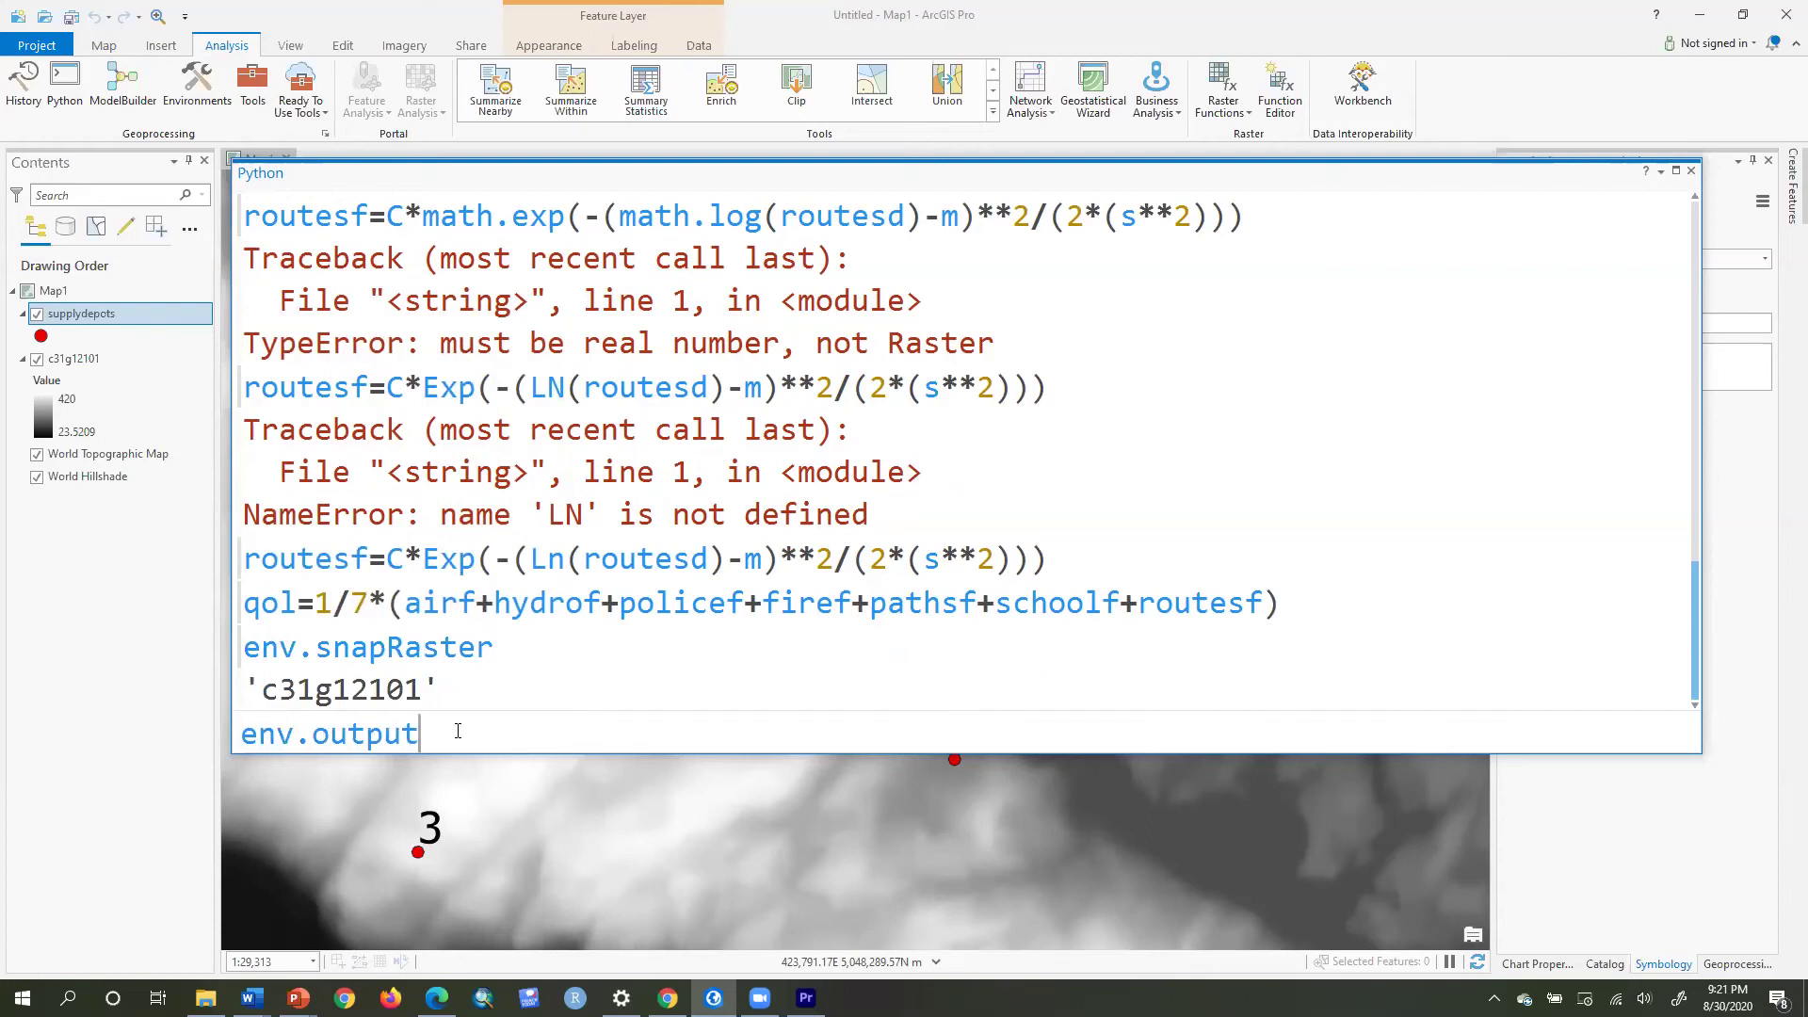
pyautogui.press('Up')
pyautogui.press('Up')
pyautogui.press('Up')
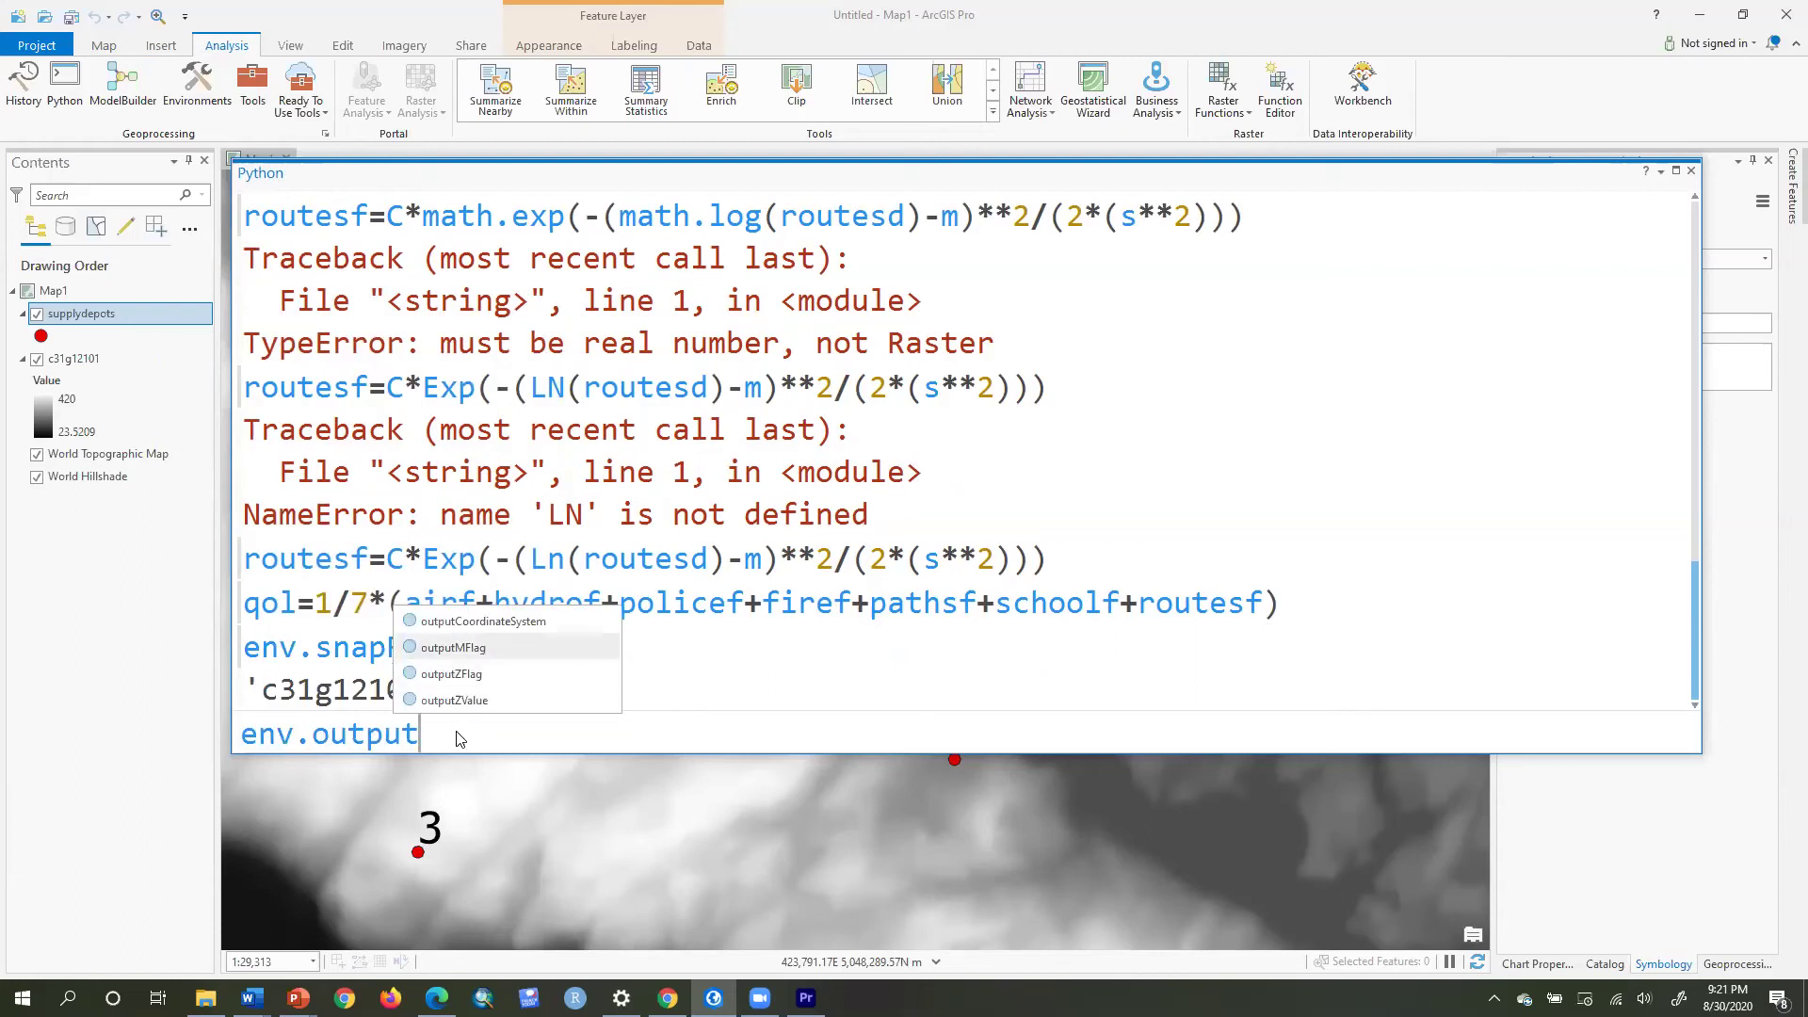
pyautogui.press('Tab')
pyautogui.write('.name')
pyautogui.press('Return')
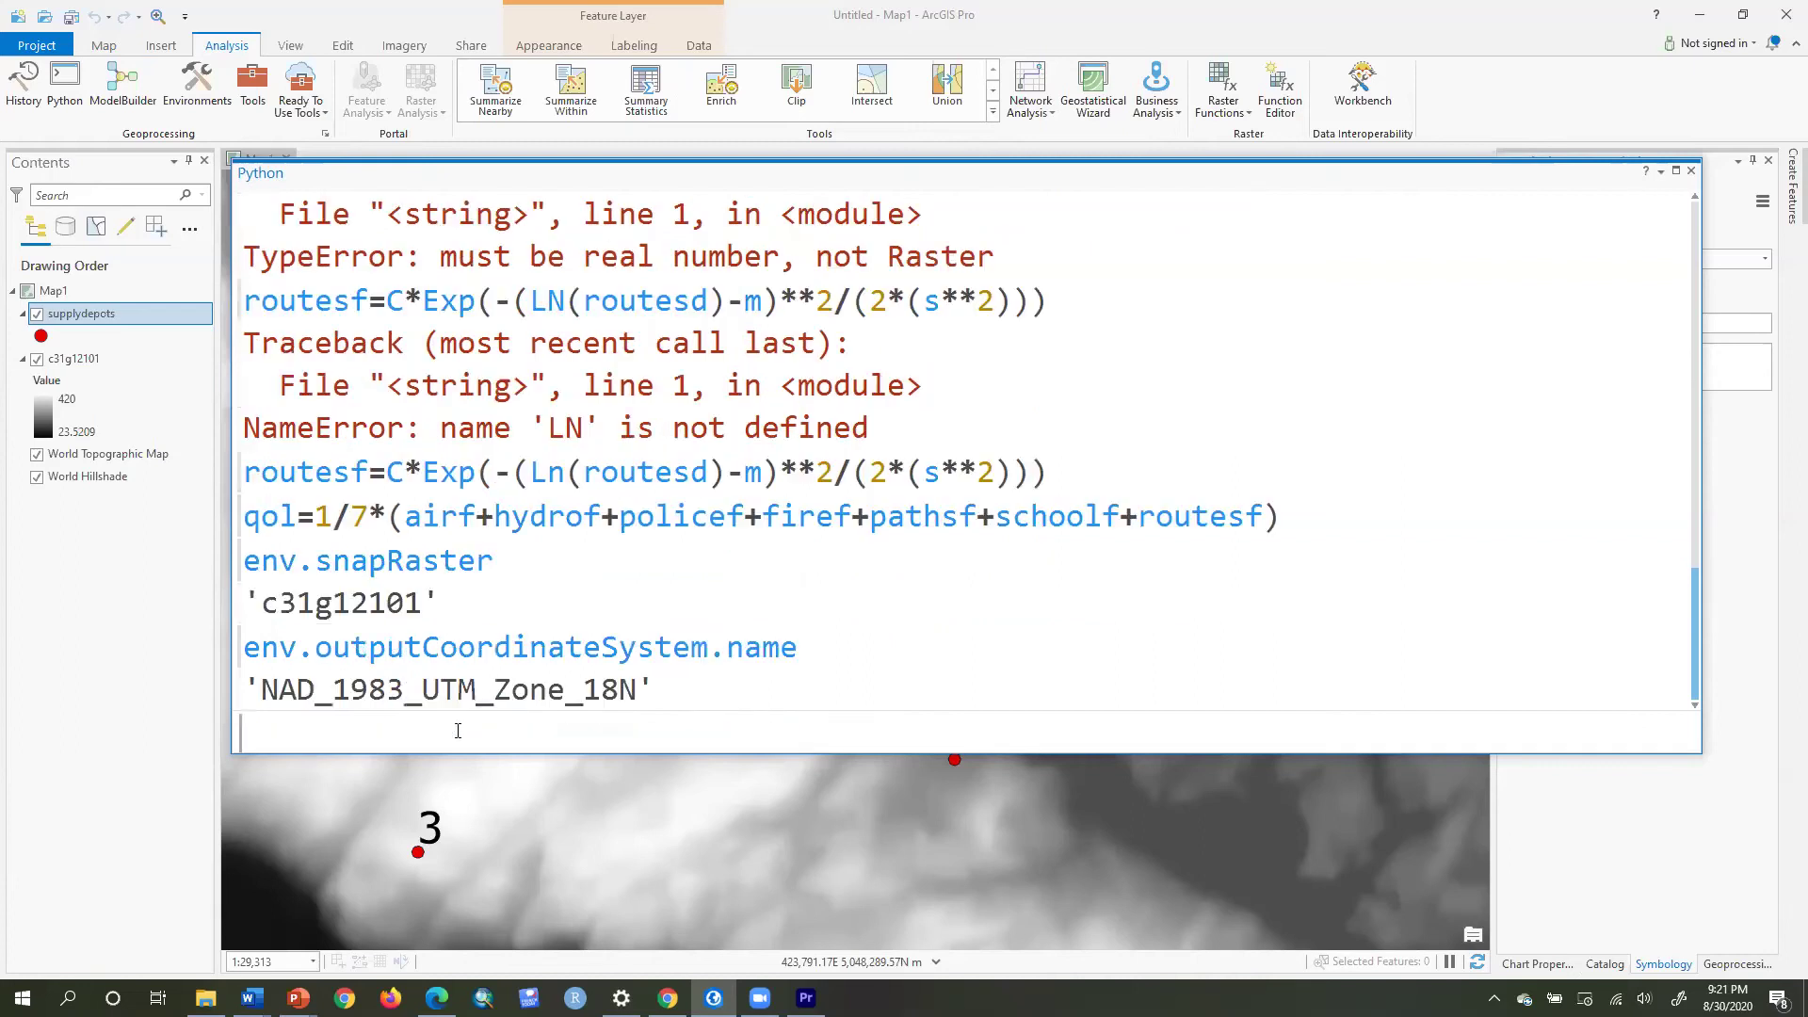
# Step: Query env.cellSize to check the cell size setting
pyautogui.write('env.cell')
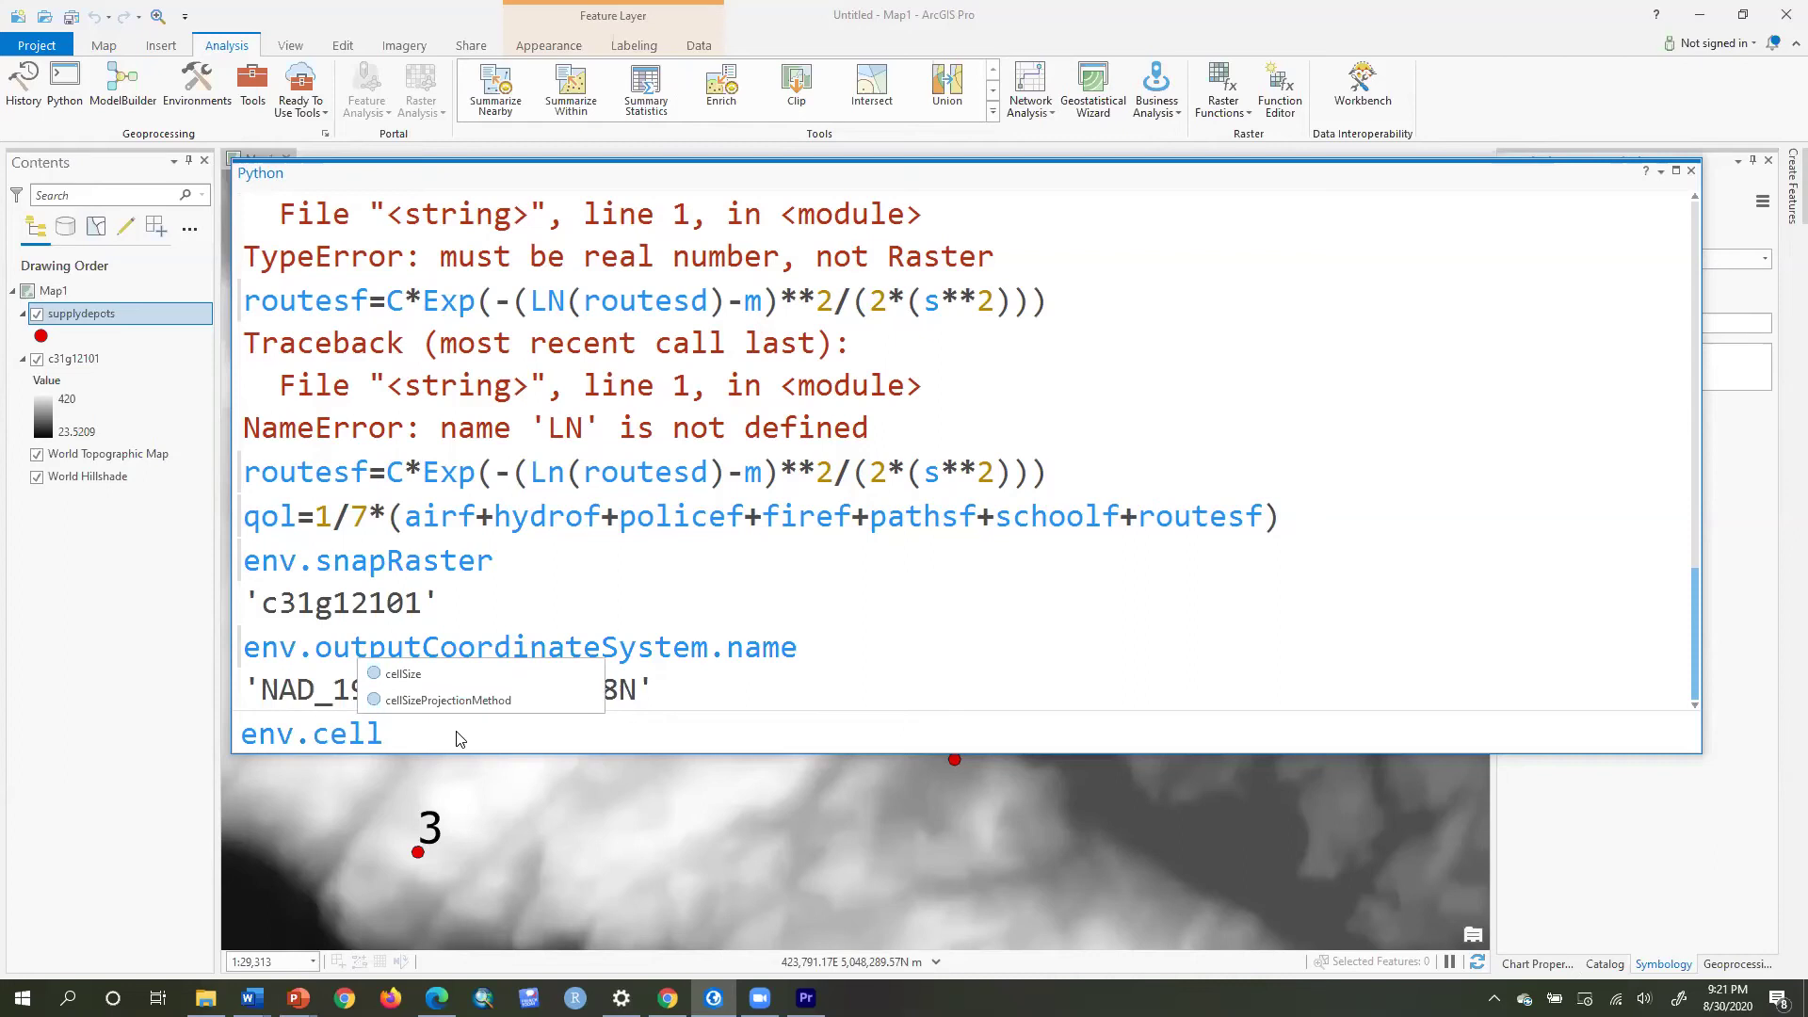
pyautogui.press('Tab')
pyautogui.press('Return')
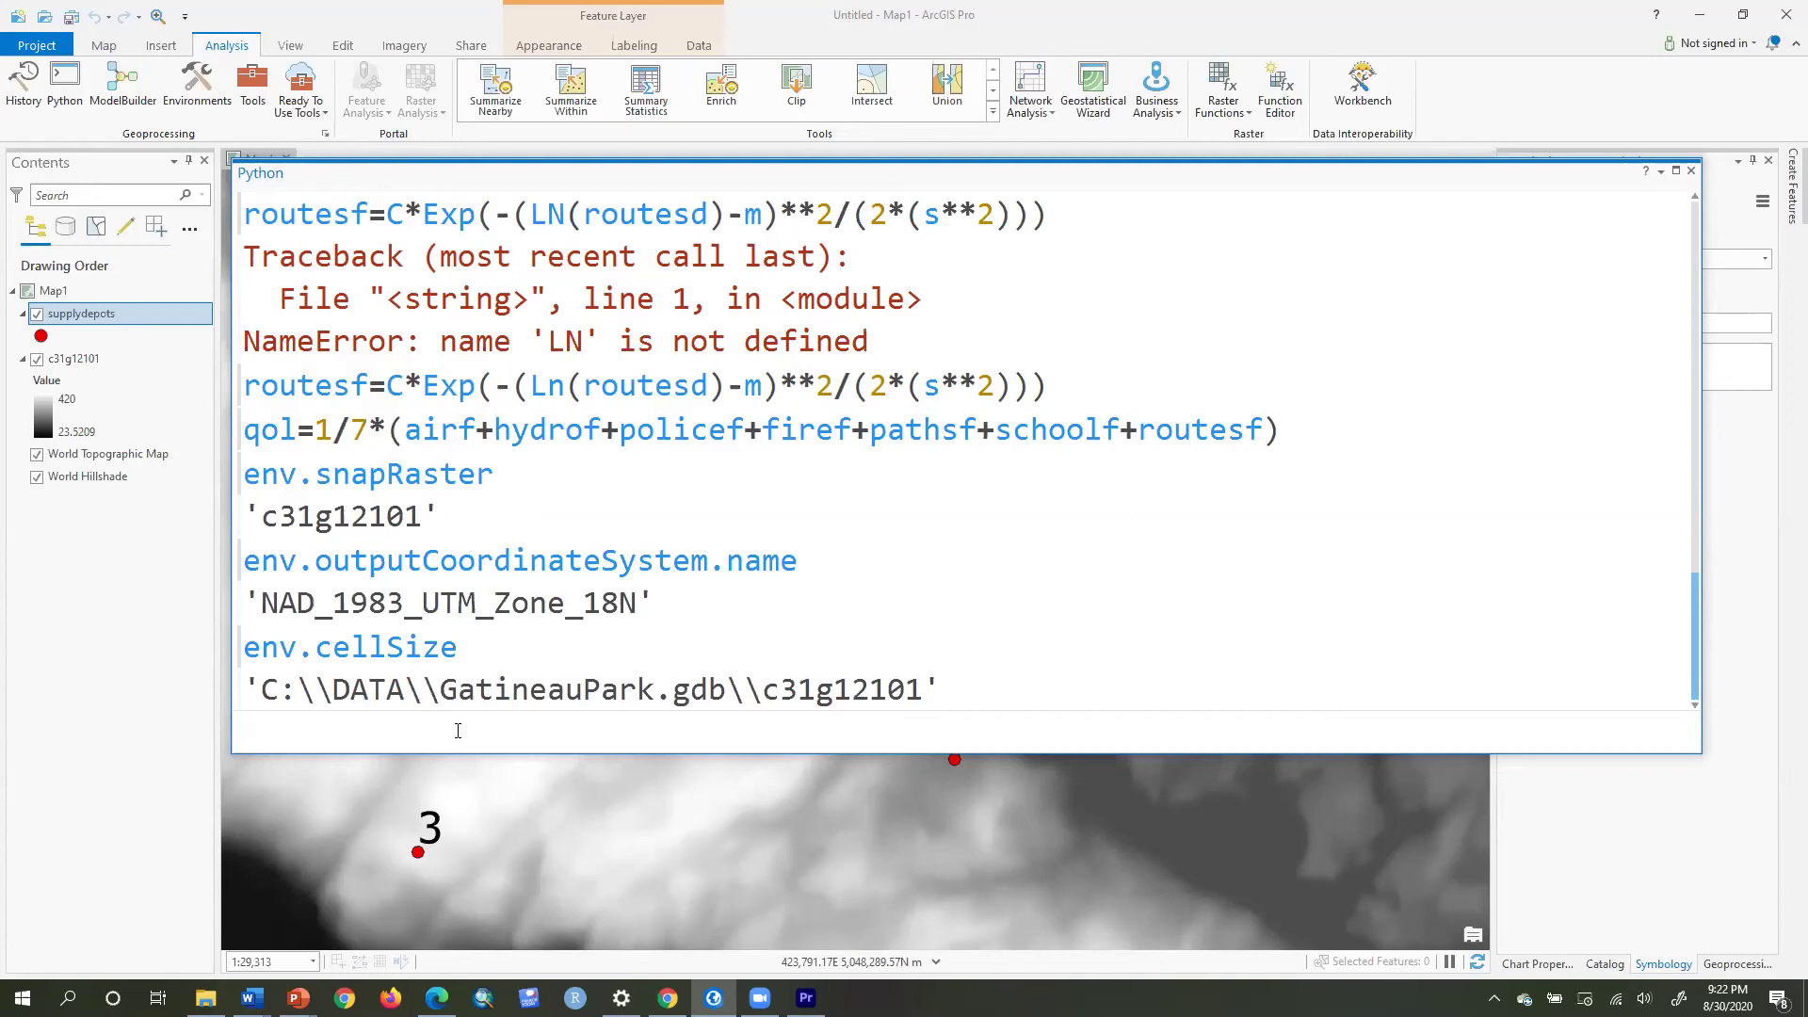
# Step: Create a raster object from the elevation layer with dem=Raster('c31g12101')
pyautogui.write('dem=Raster(')
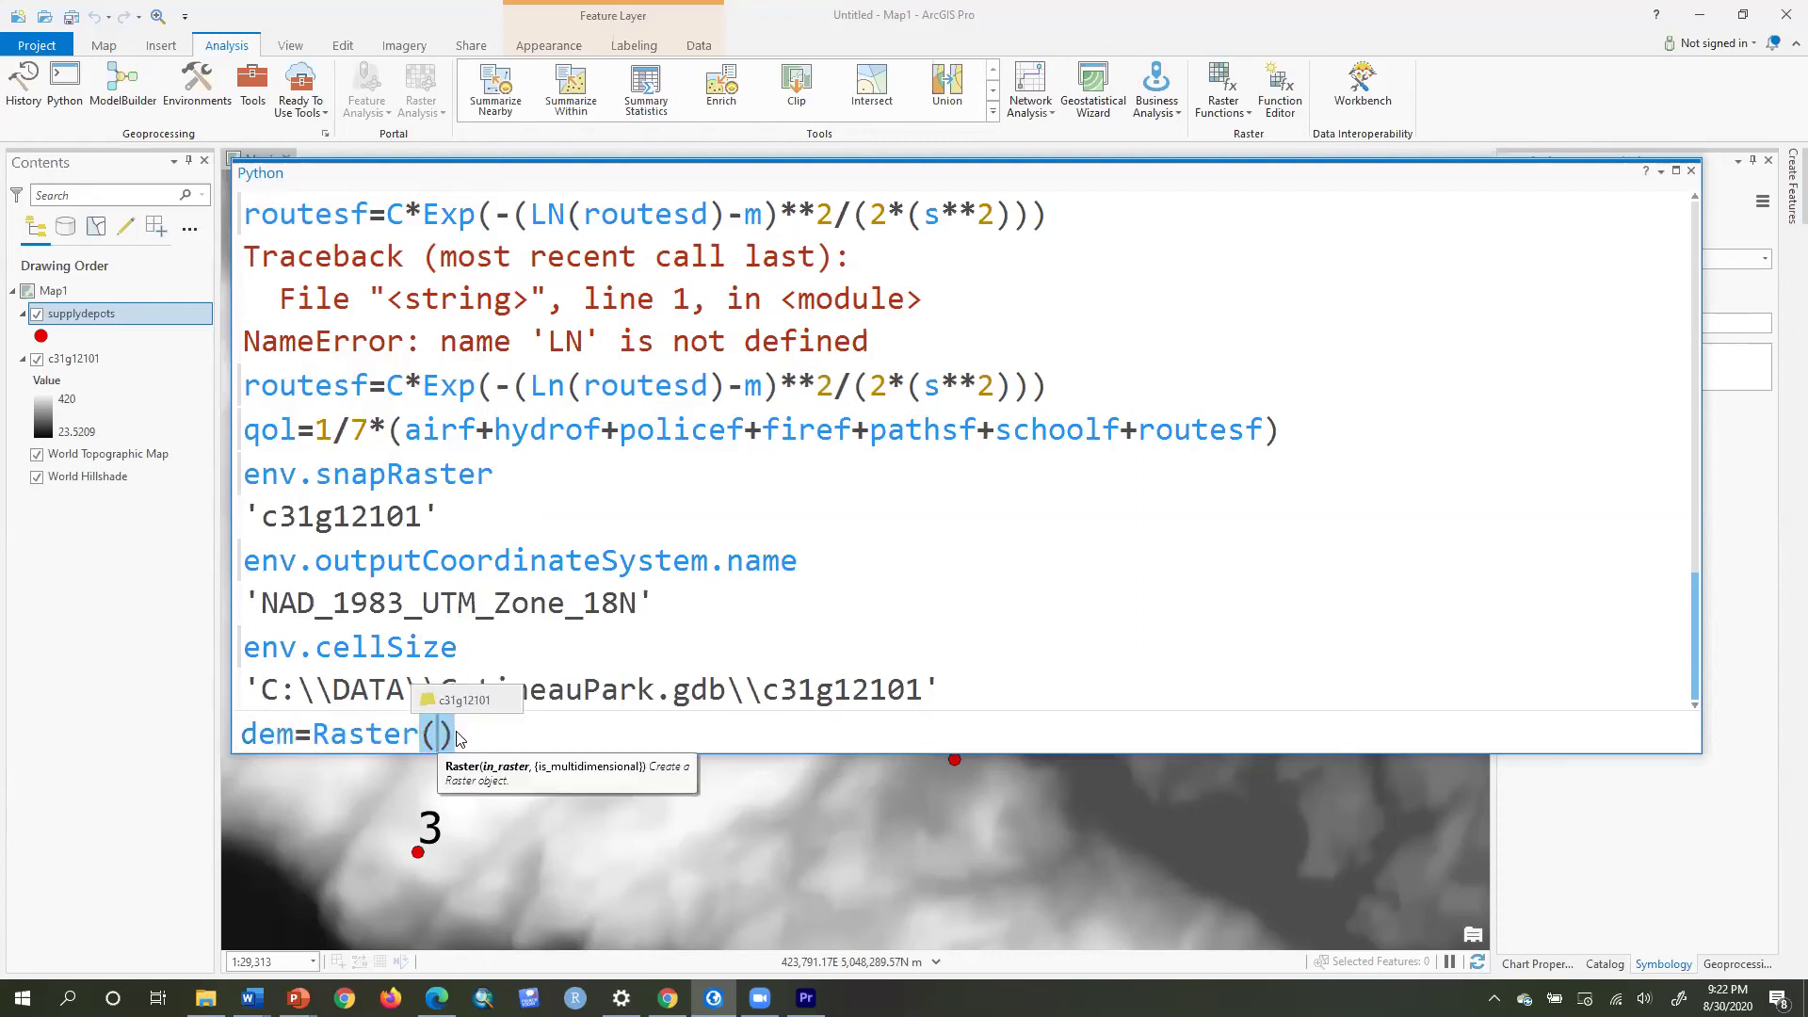
pyautogui.click(466, 702)
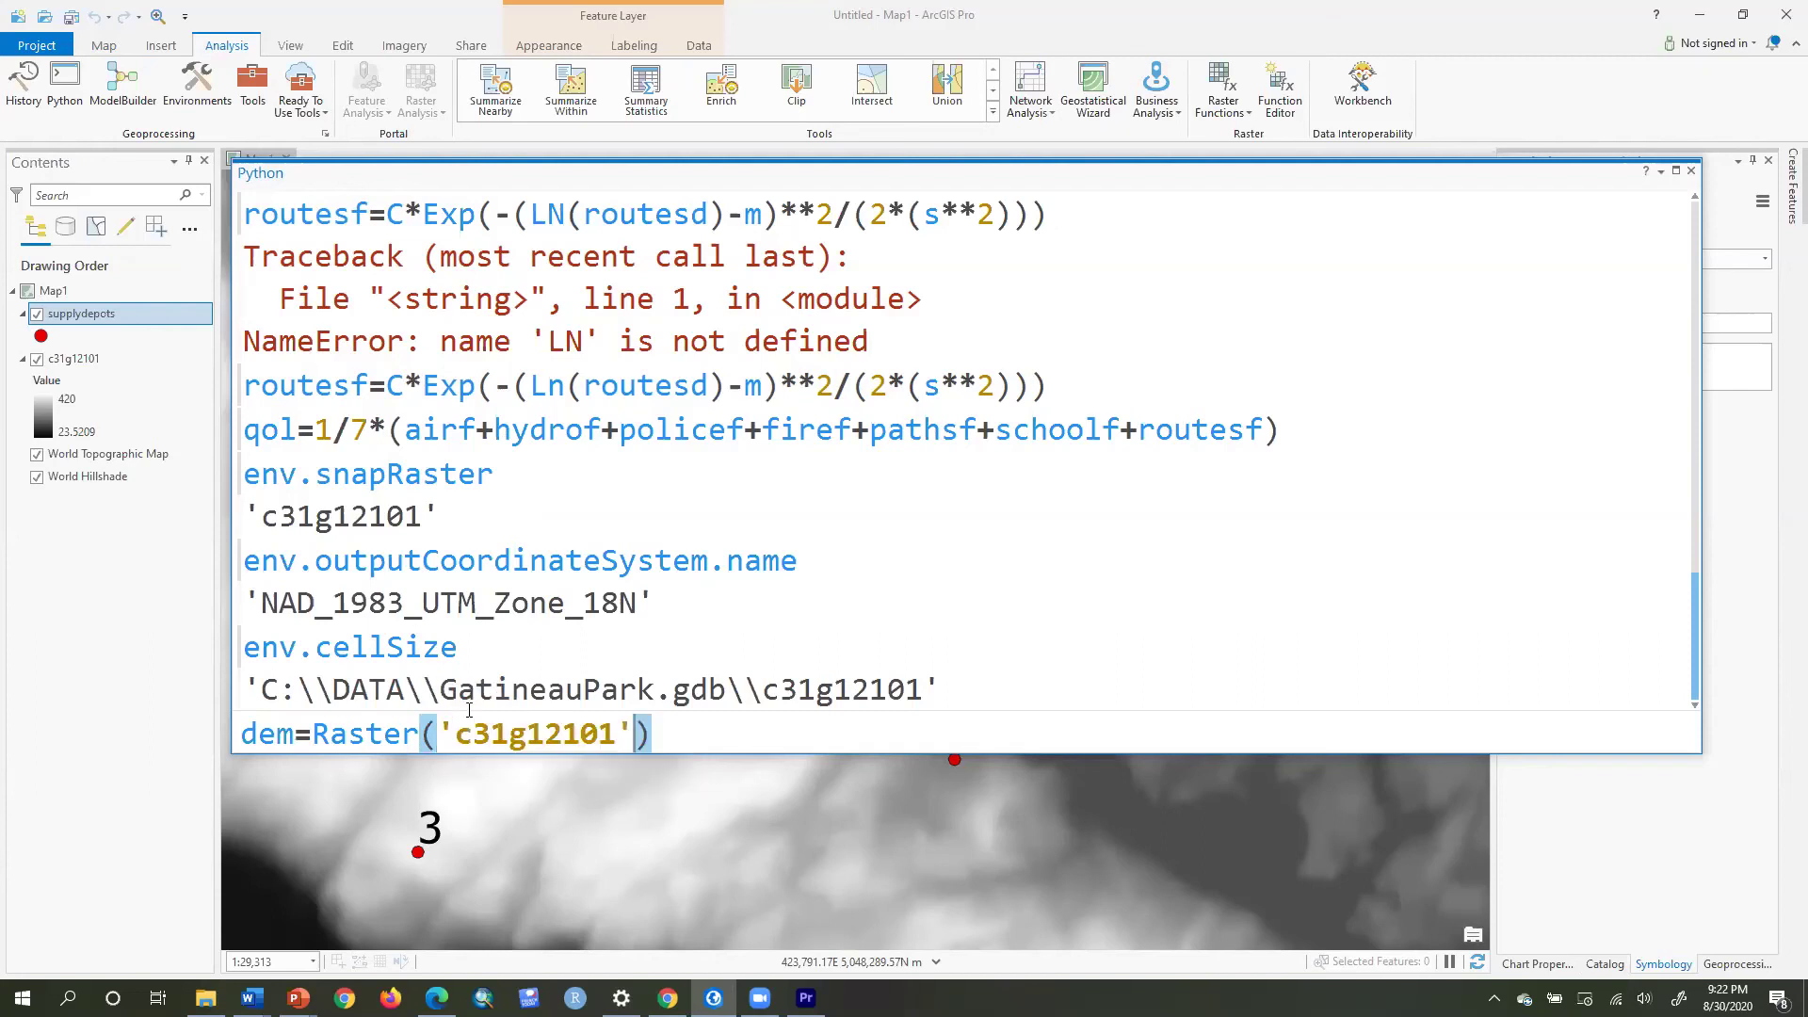
pyautogui.press('Return')
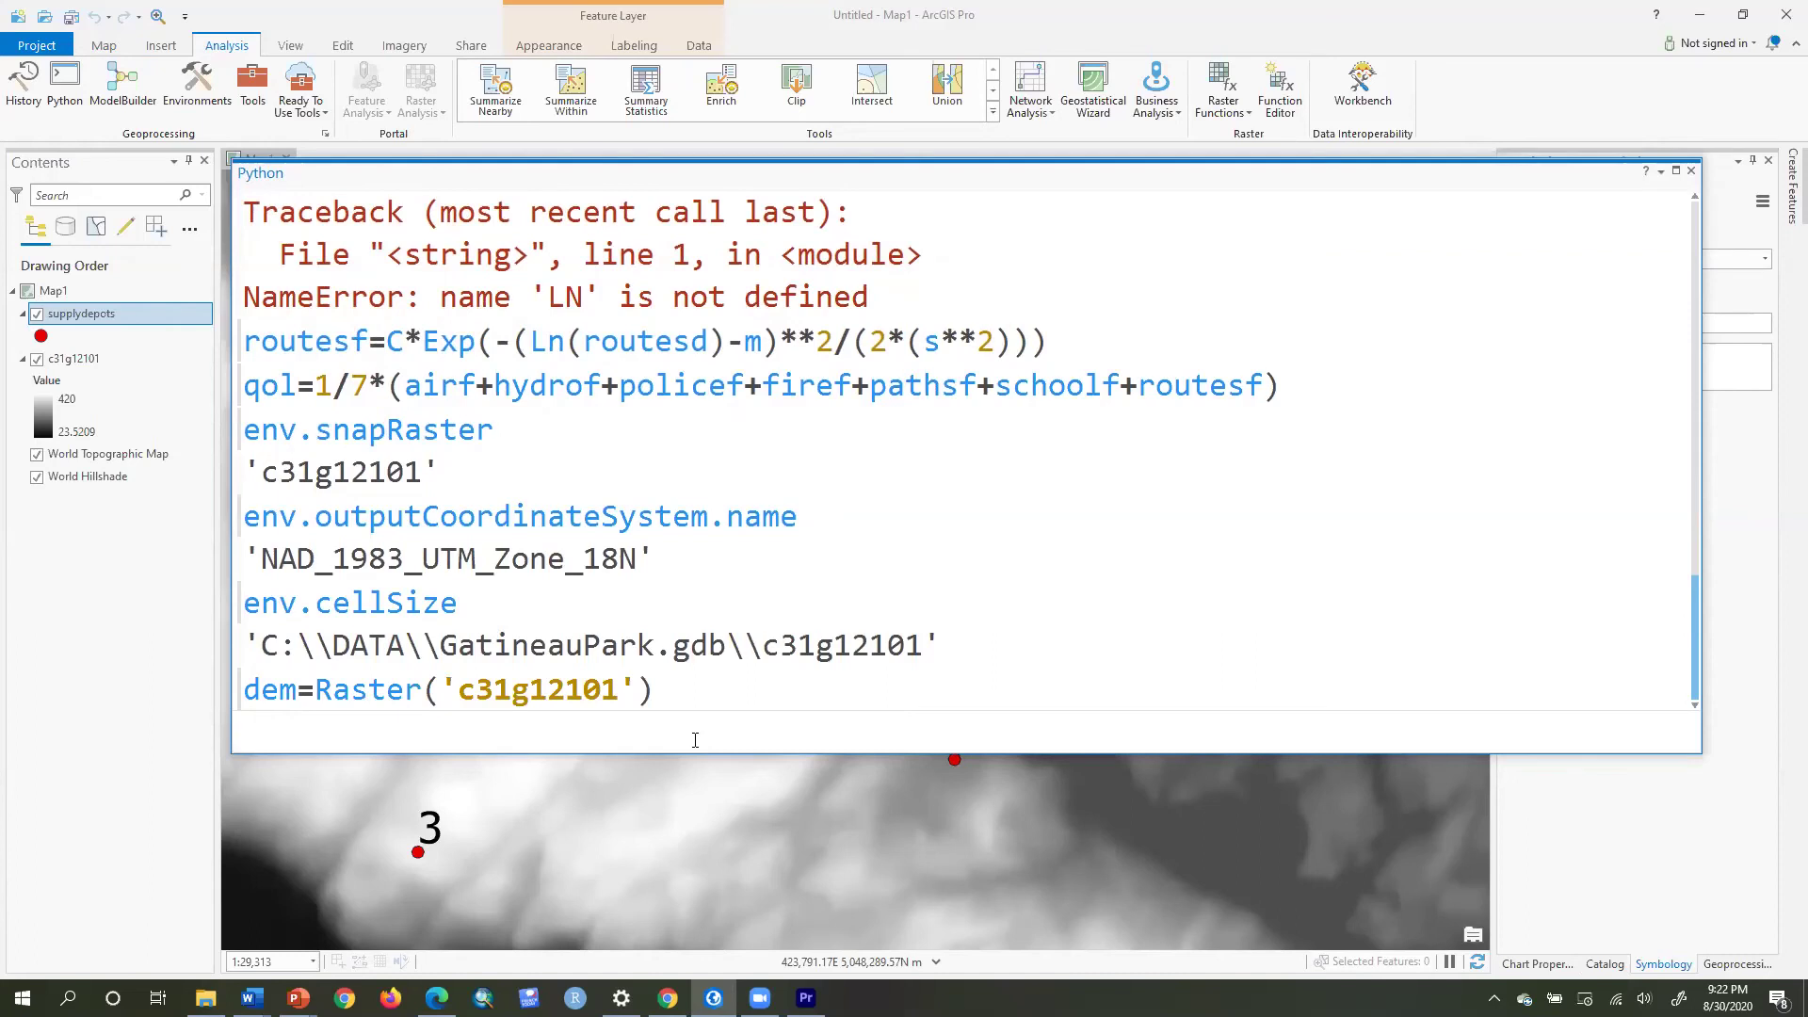
# Step: Compute the slope of the elevation raster as the cost surface with cost=Slope(dem)
pyautogui.write('cost=Slope(')
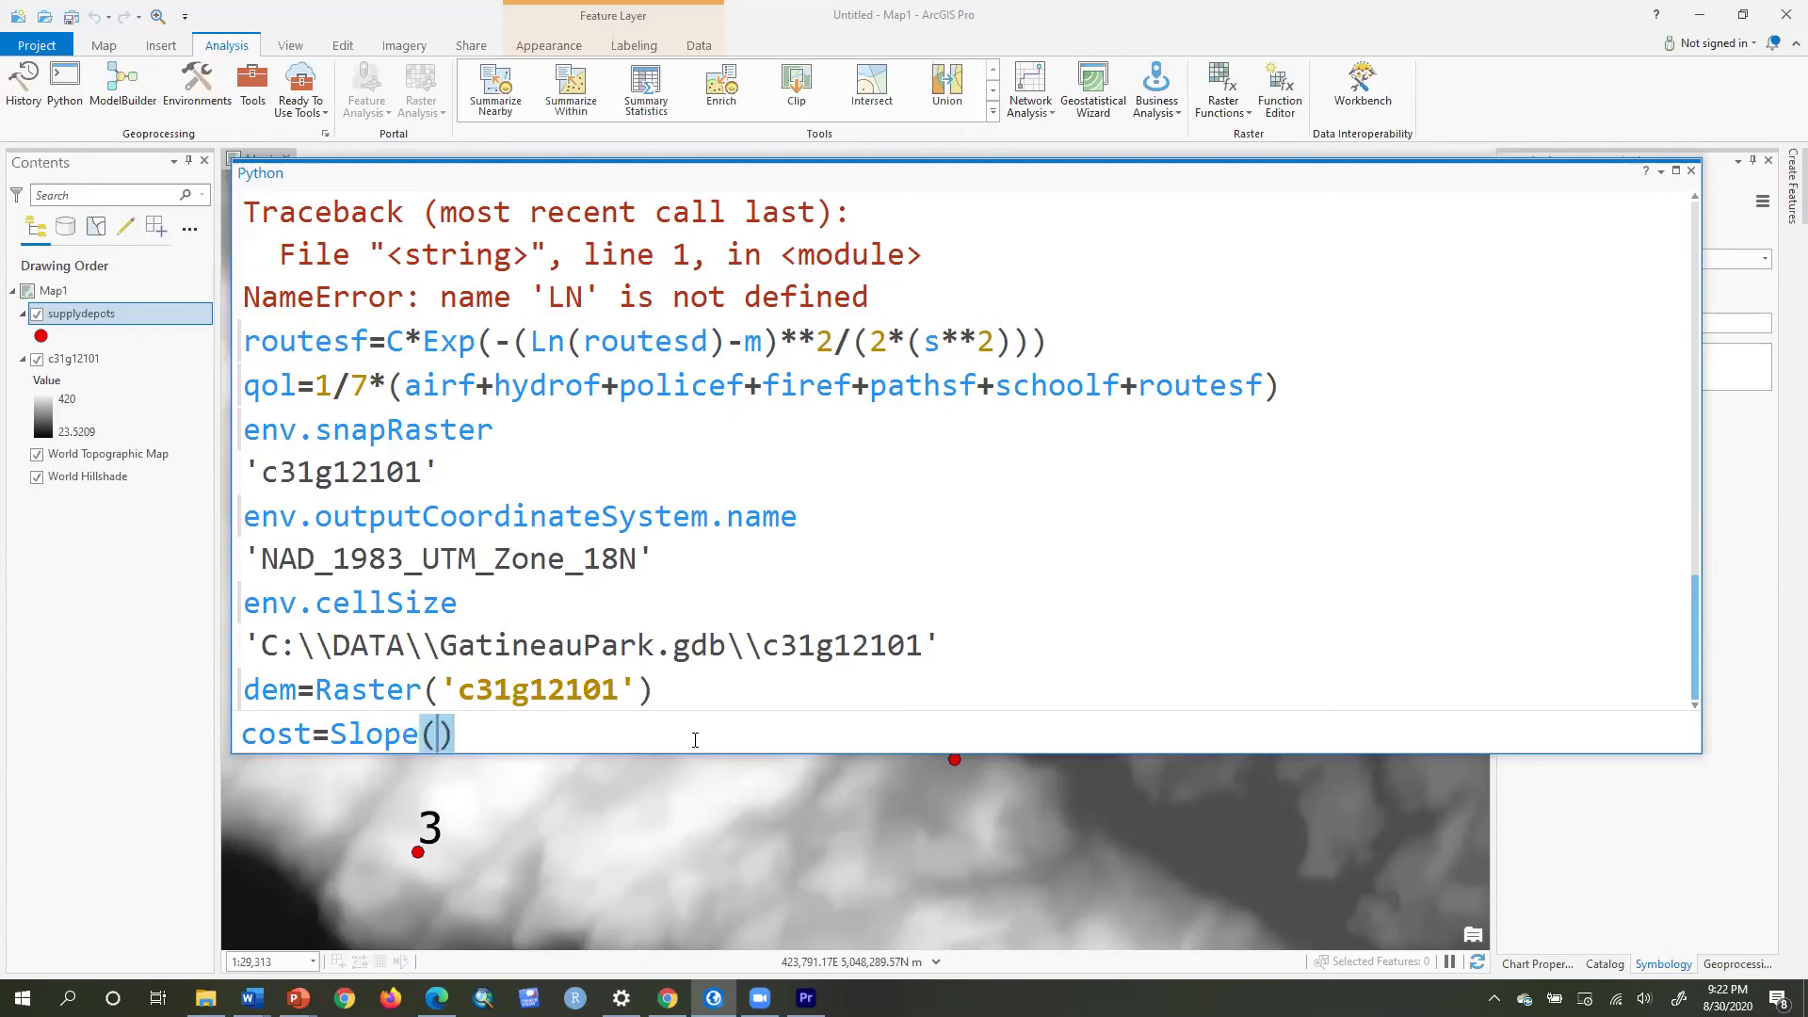
pyautogui.write('dem')
pyautogui.press('Return')
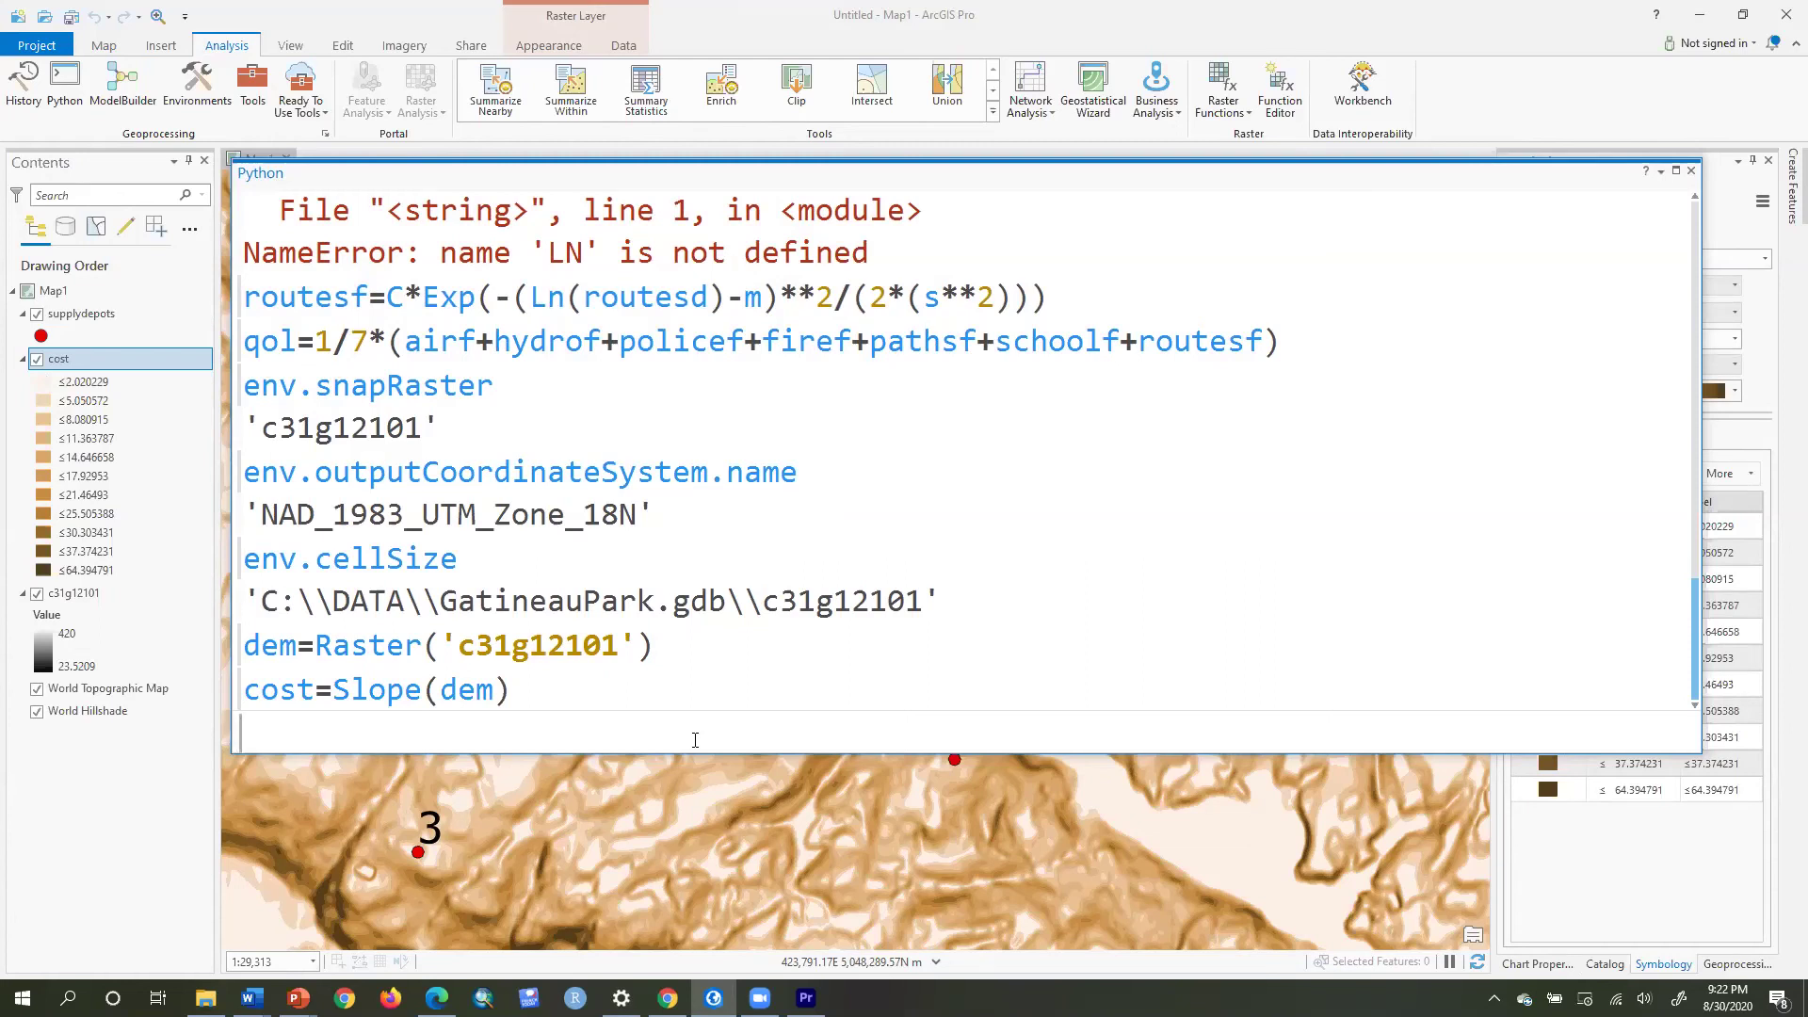
# Step: Assign the supplydepots layer to a variable with destinations="supplydepots" and close the Python window
pyautogui.write('destinations=')
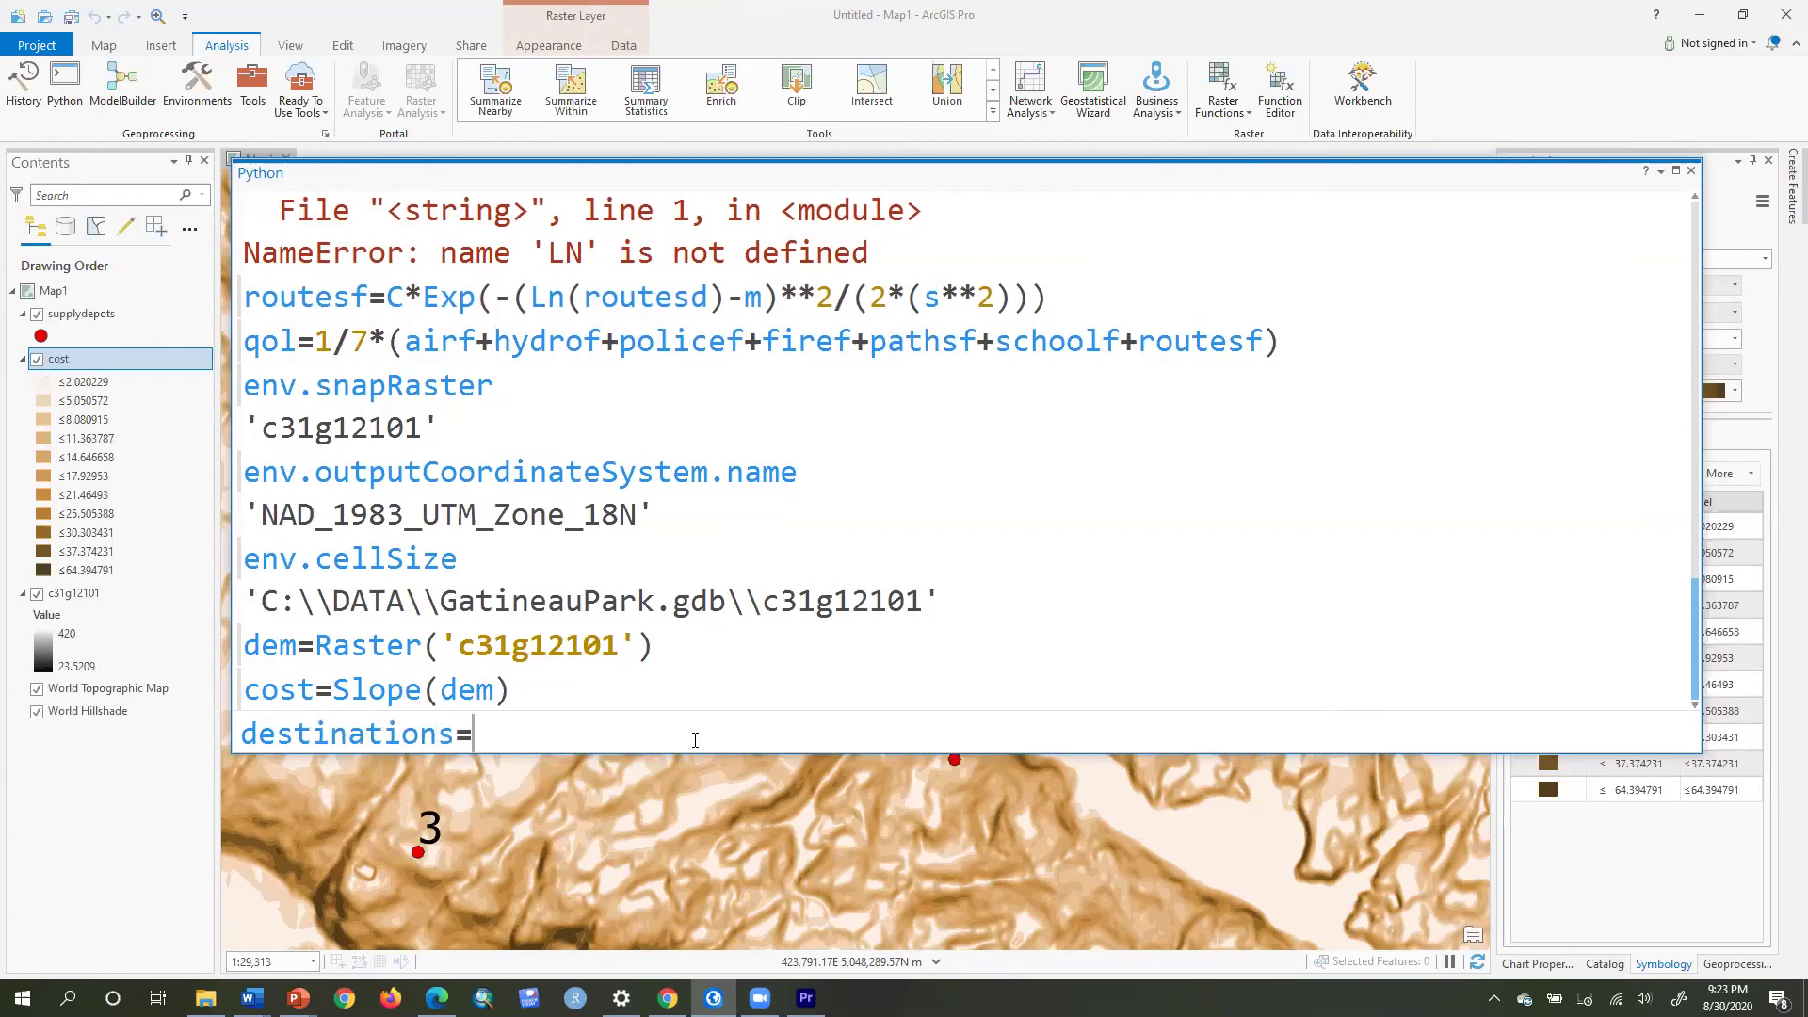
pyautogui.moveTo(78, 316); pyautogui.dragTo(522, 734)
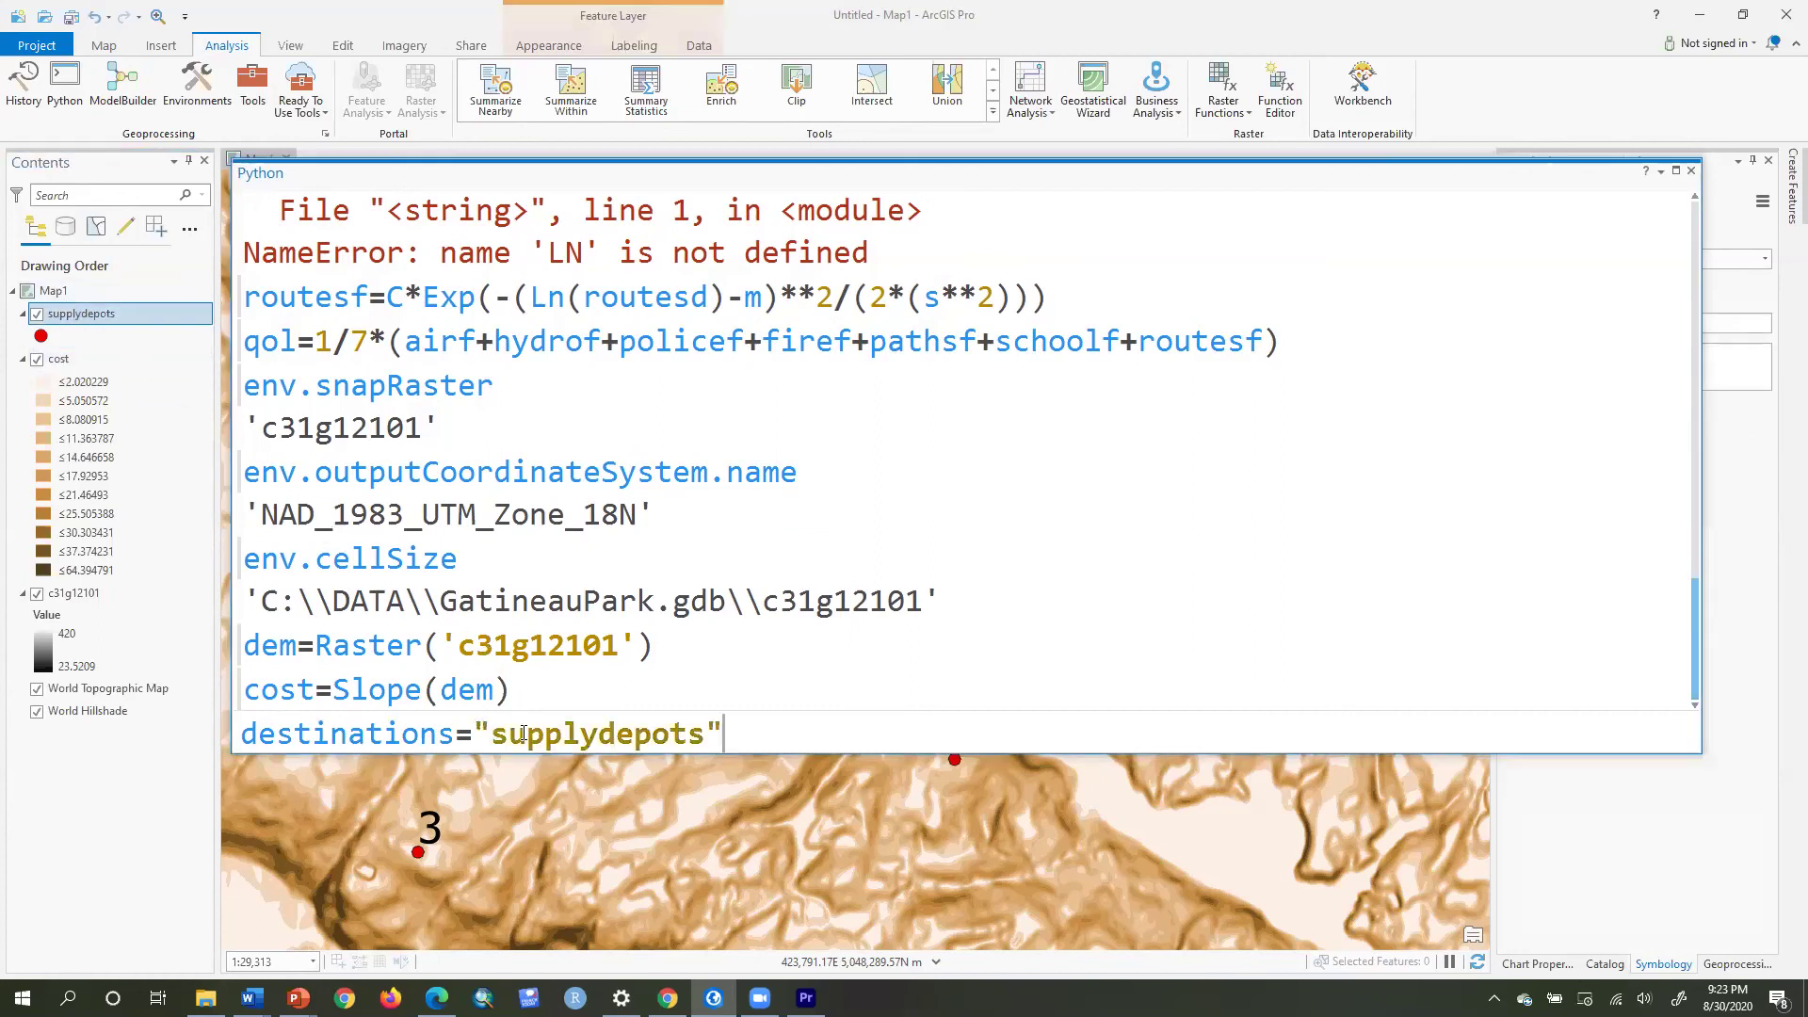
pyautogui.press('Return')
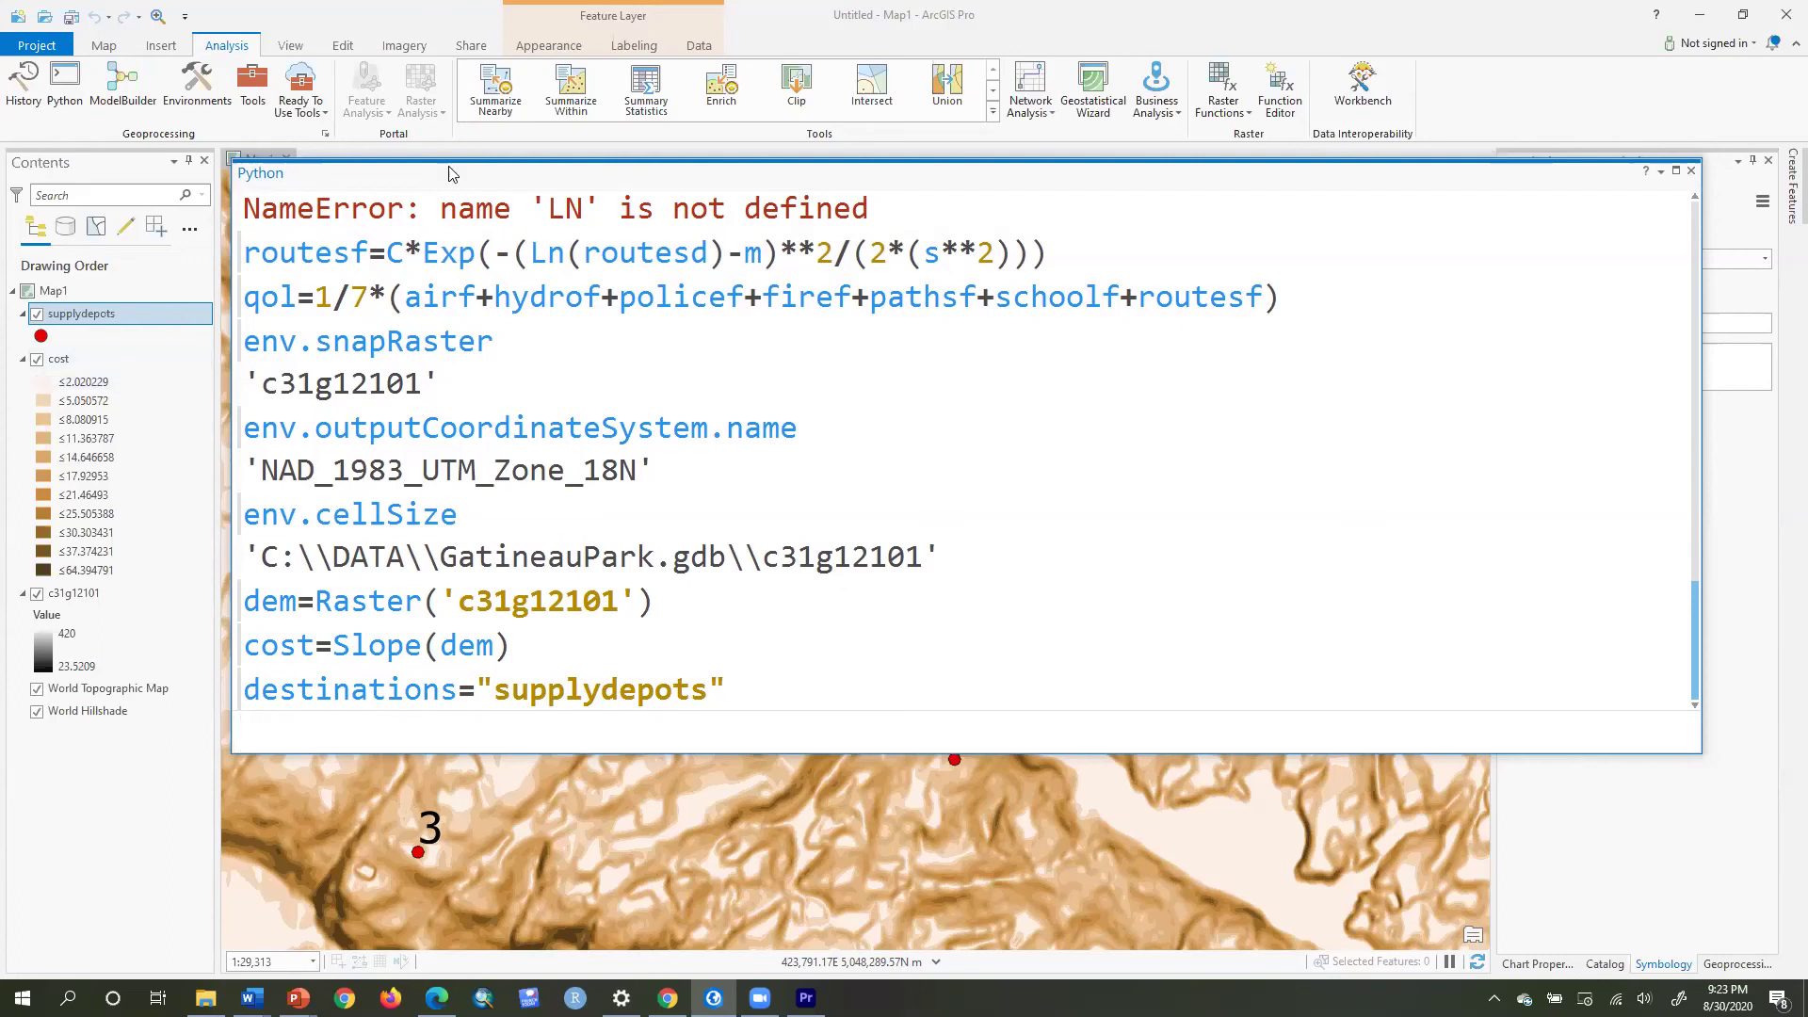
pyautogui.click(1691, 171)
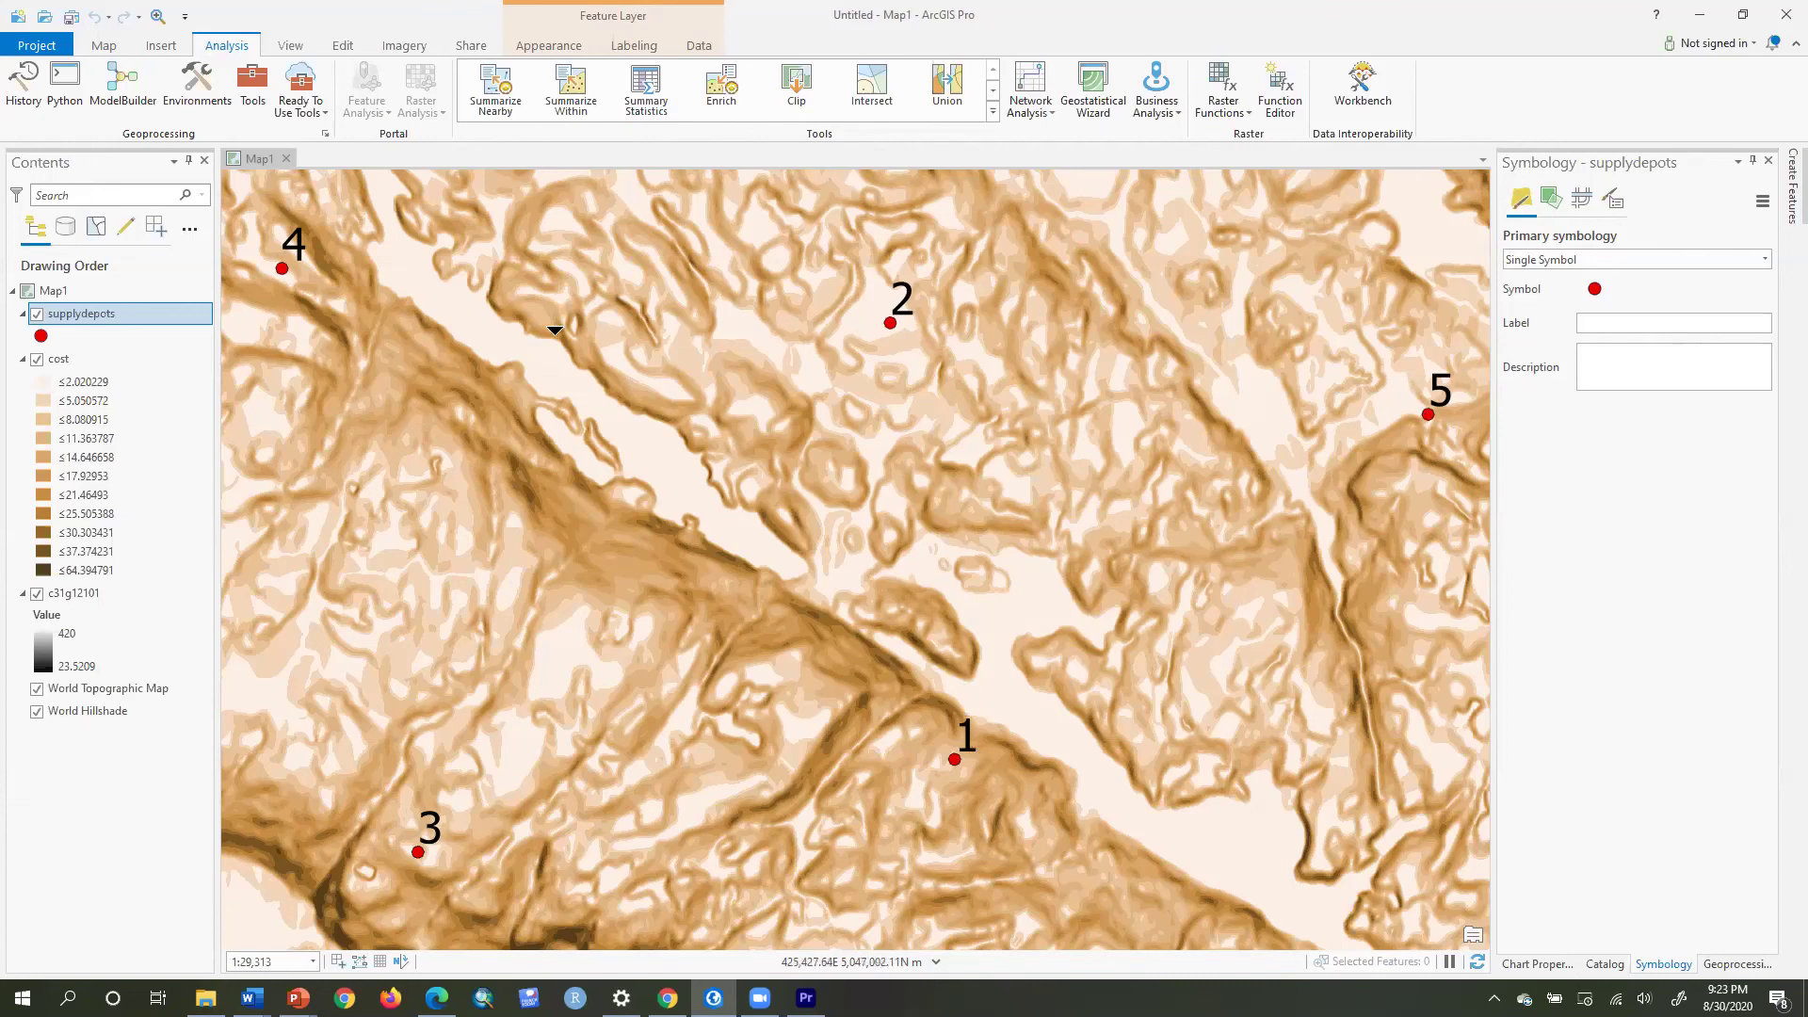
# Step: Run mst=CostConnectivity(destinations,cost,'supplyroutes') in the Python window to generate the least-cost routes between depots, and close the window
pyautogui.click(65, 85)
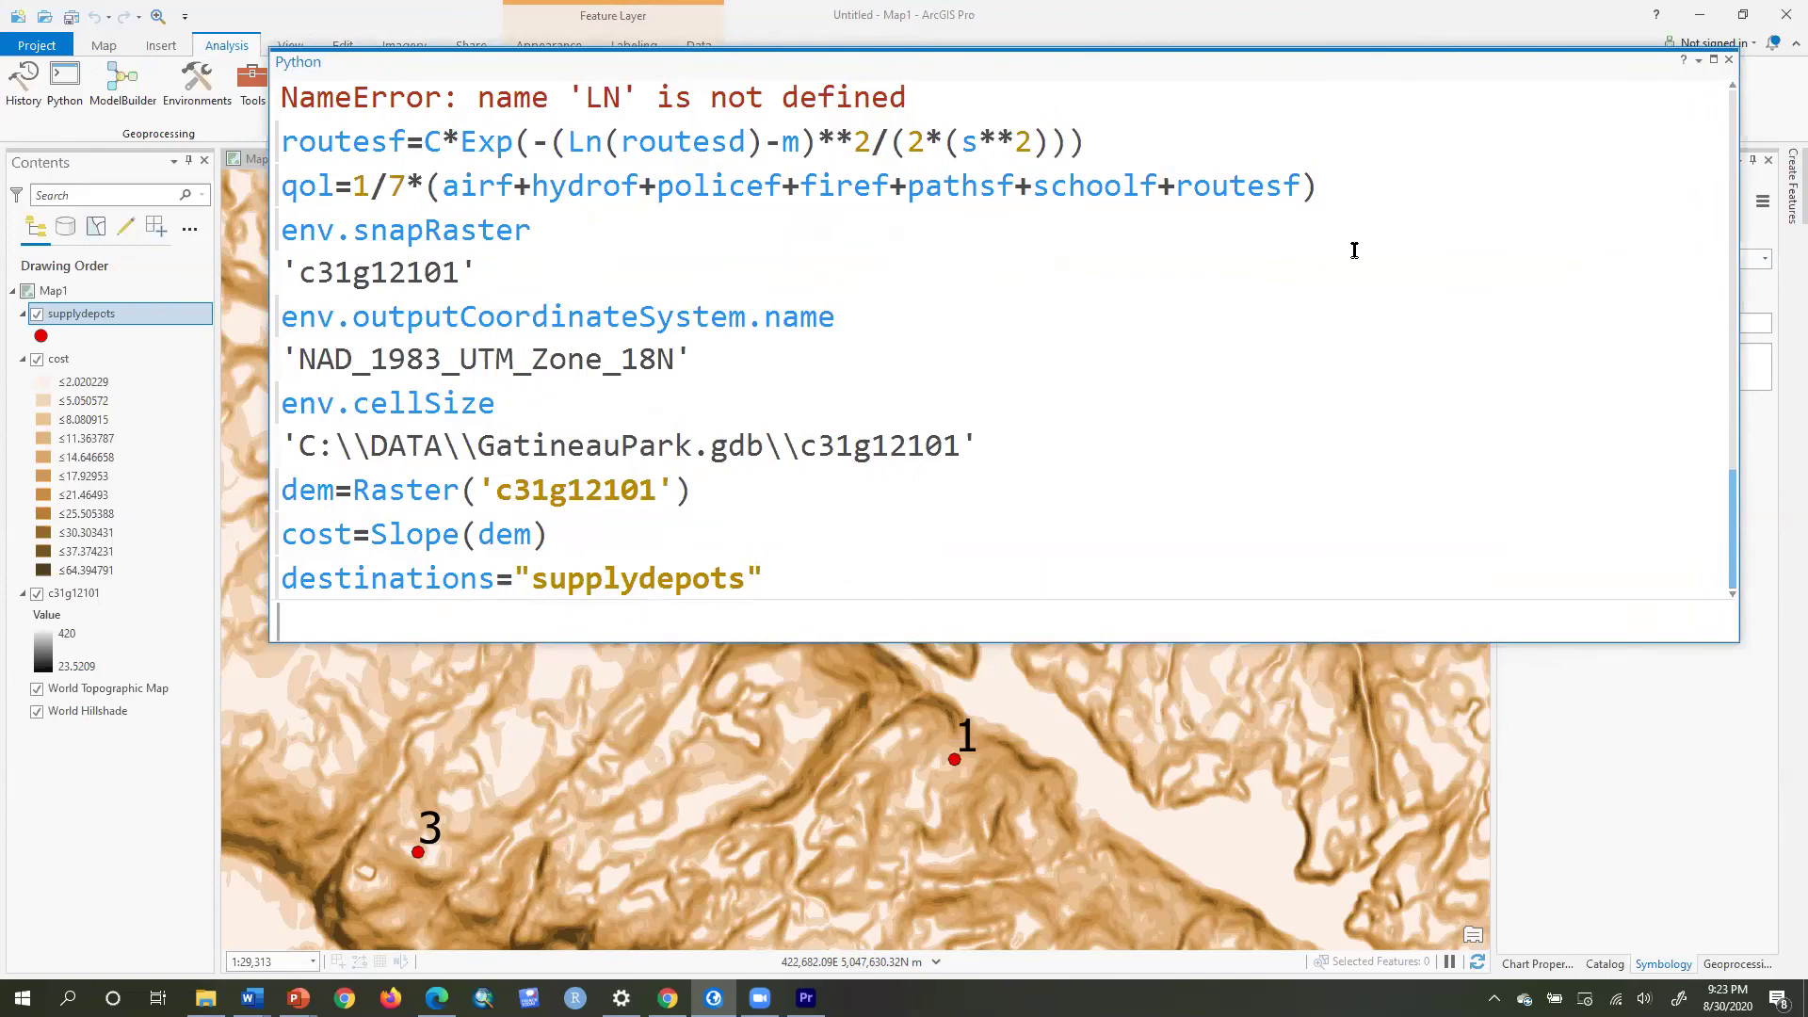
pyautogui.write('mst=')
pyautogui.write('CostCo')
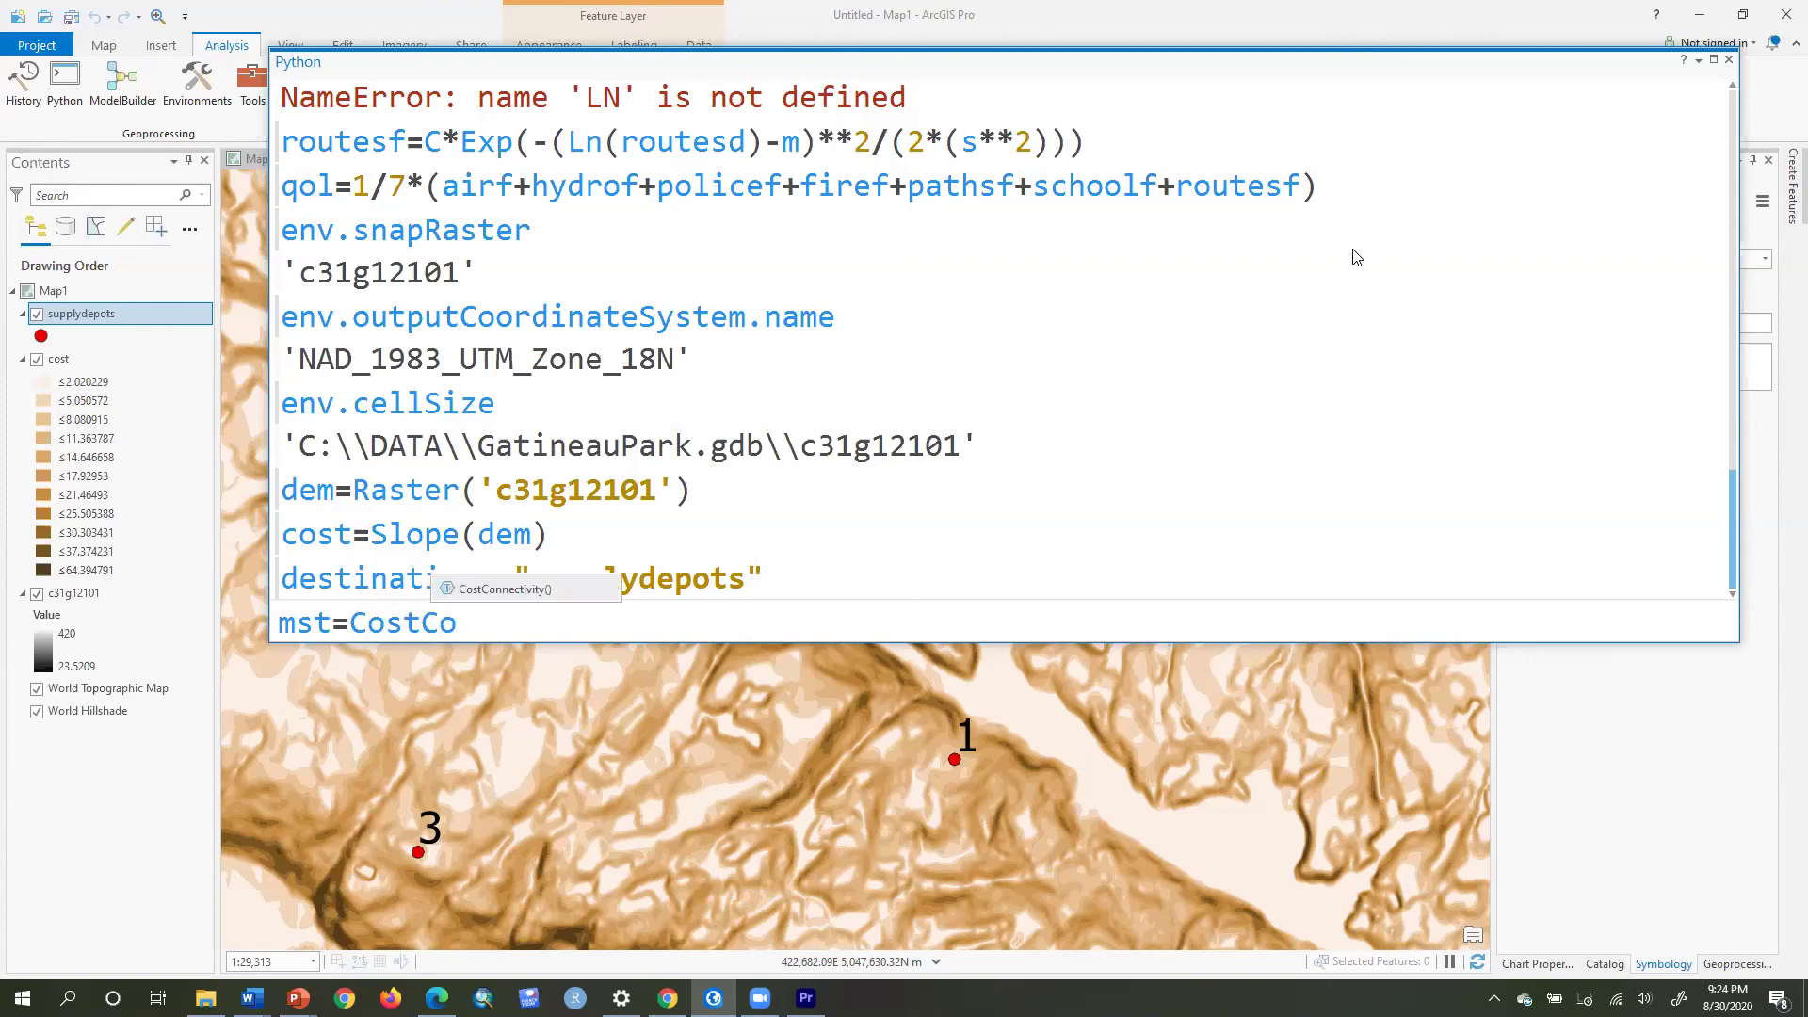
pyautogui.press('Tab')
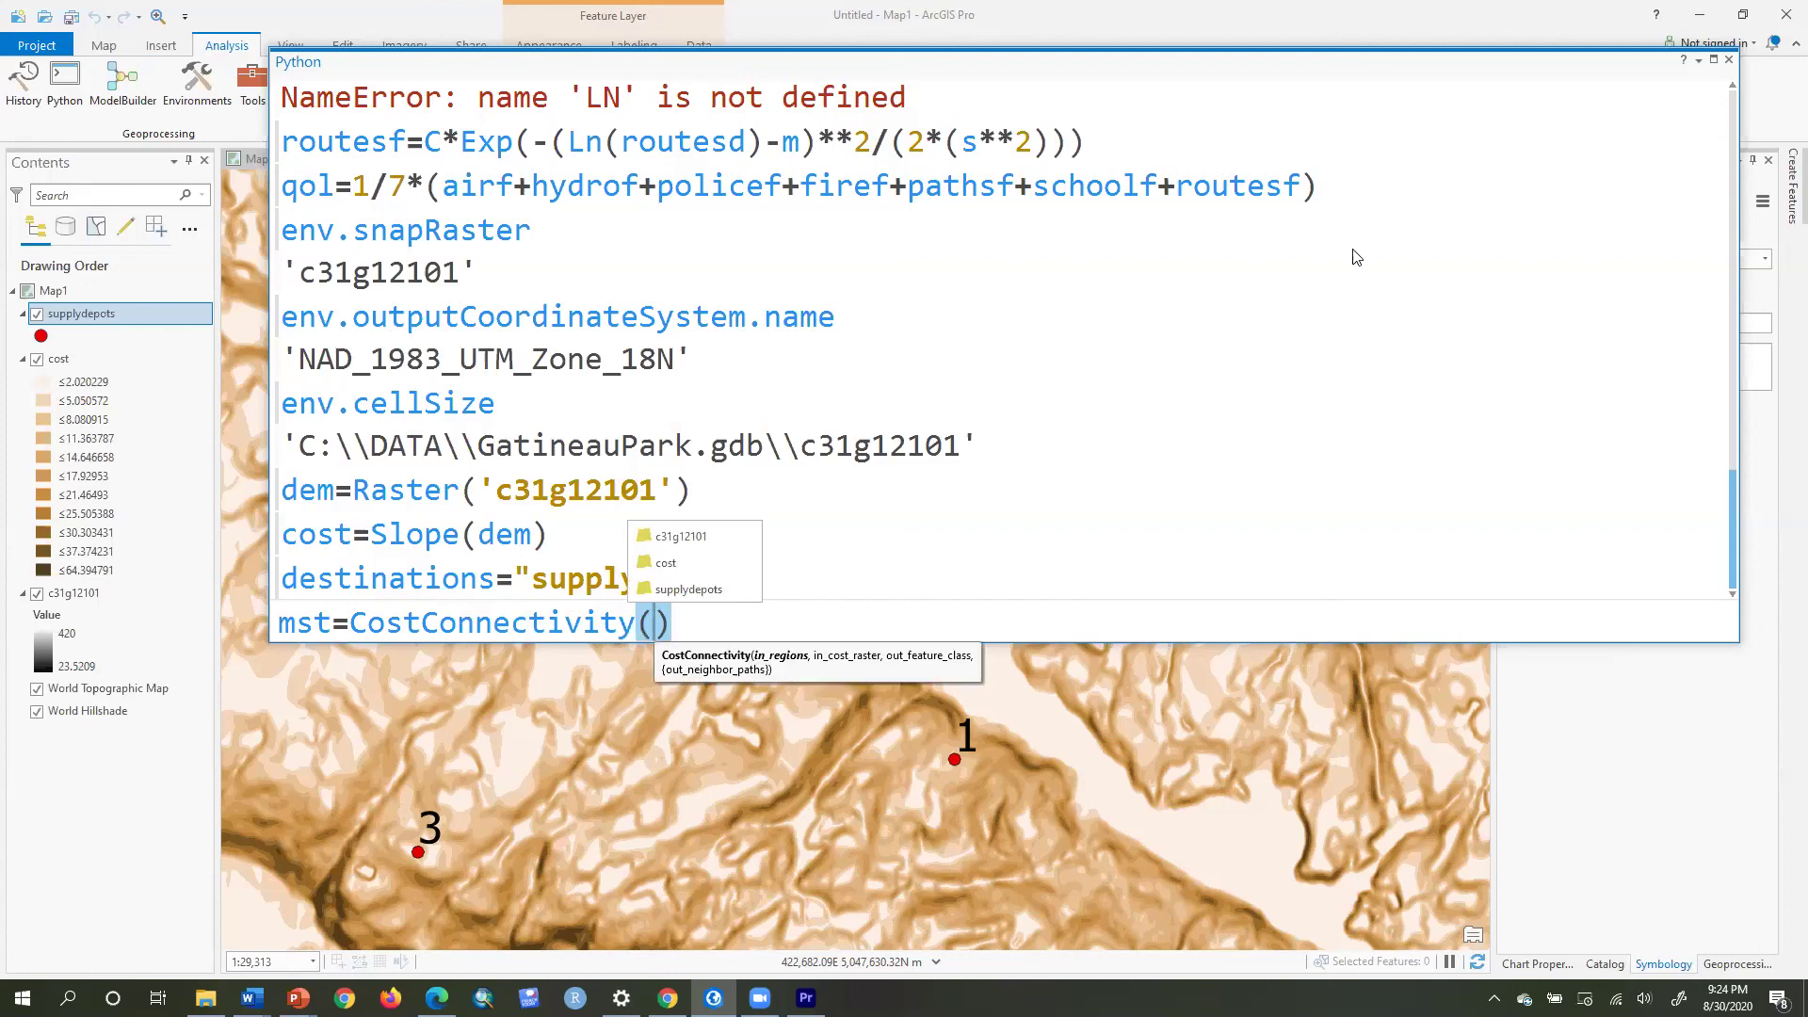
pyautogui.write('dest')
pyautogui.press('Tab')
pyautogui.write(',')
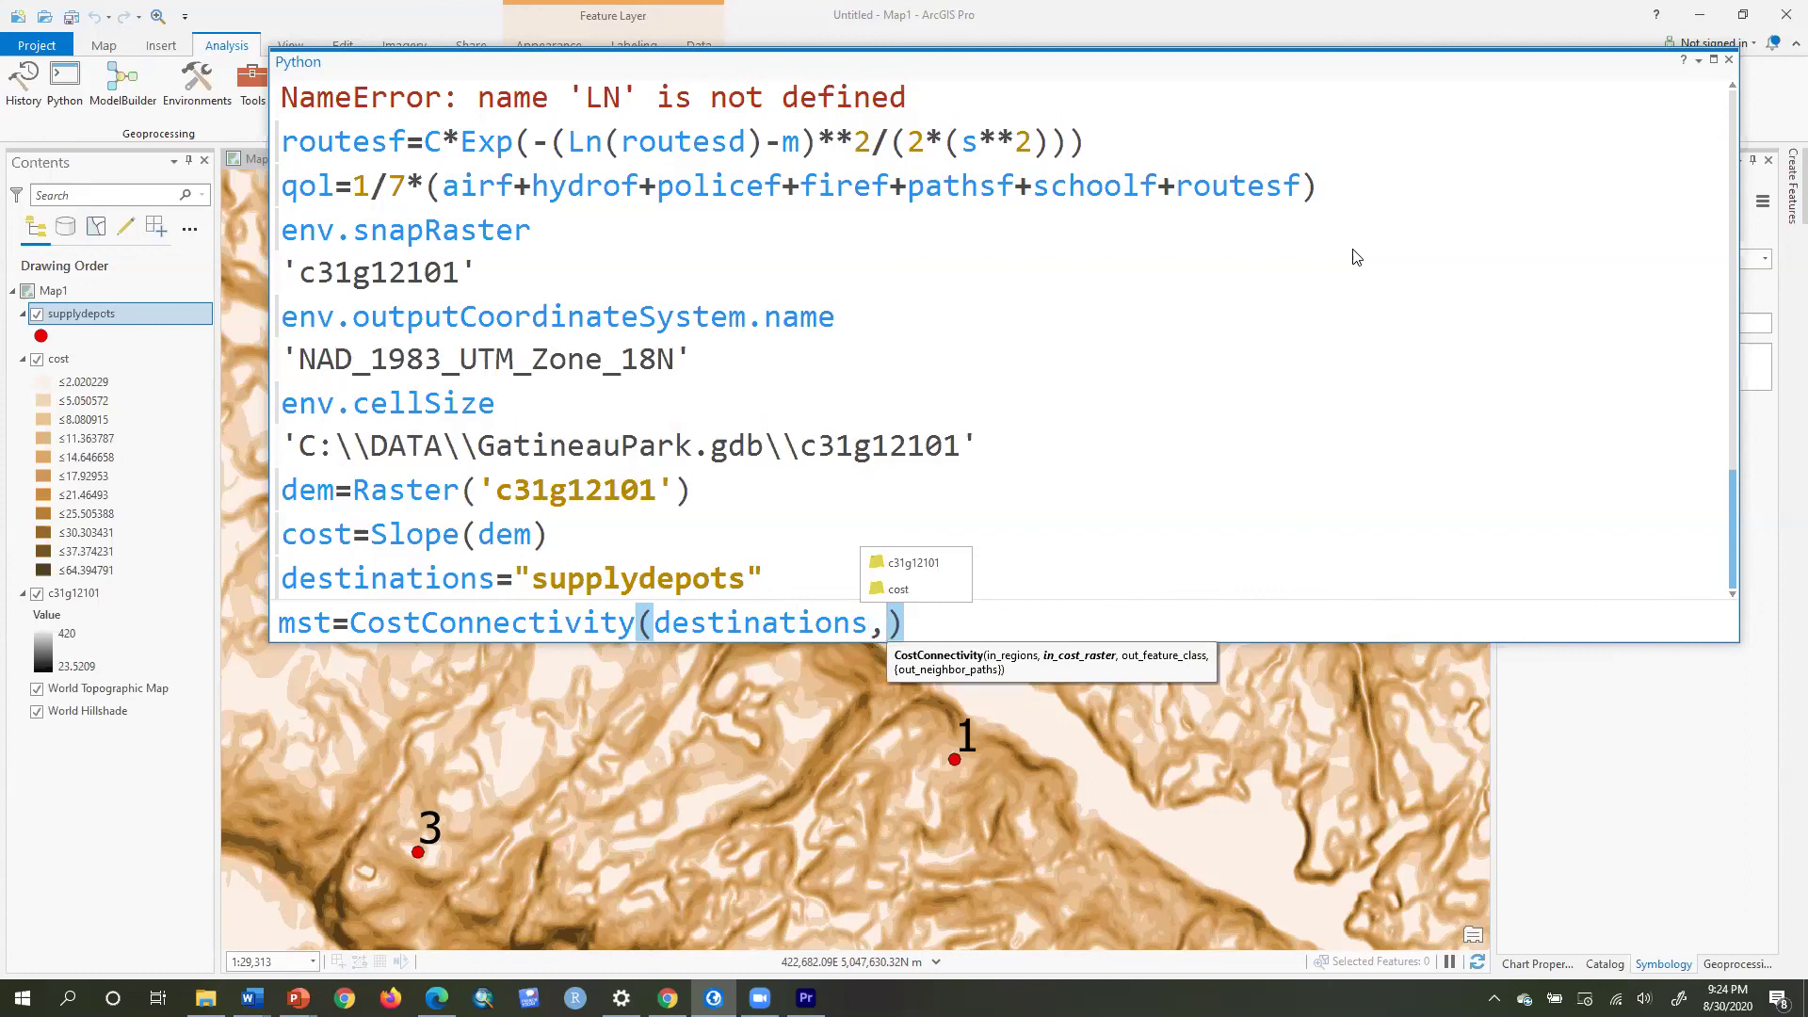
pyautogui.write('cost,')
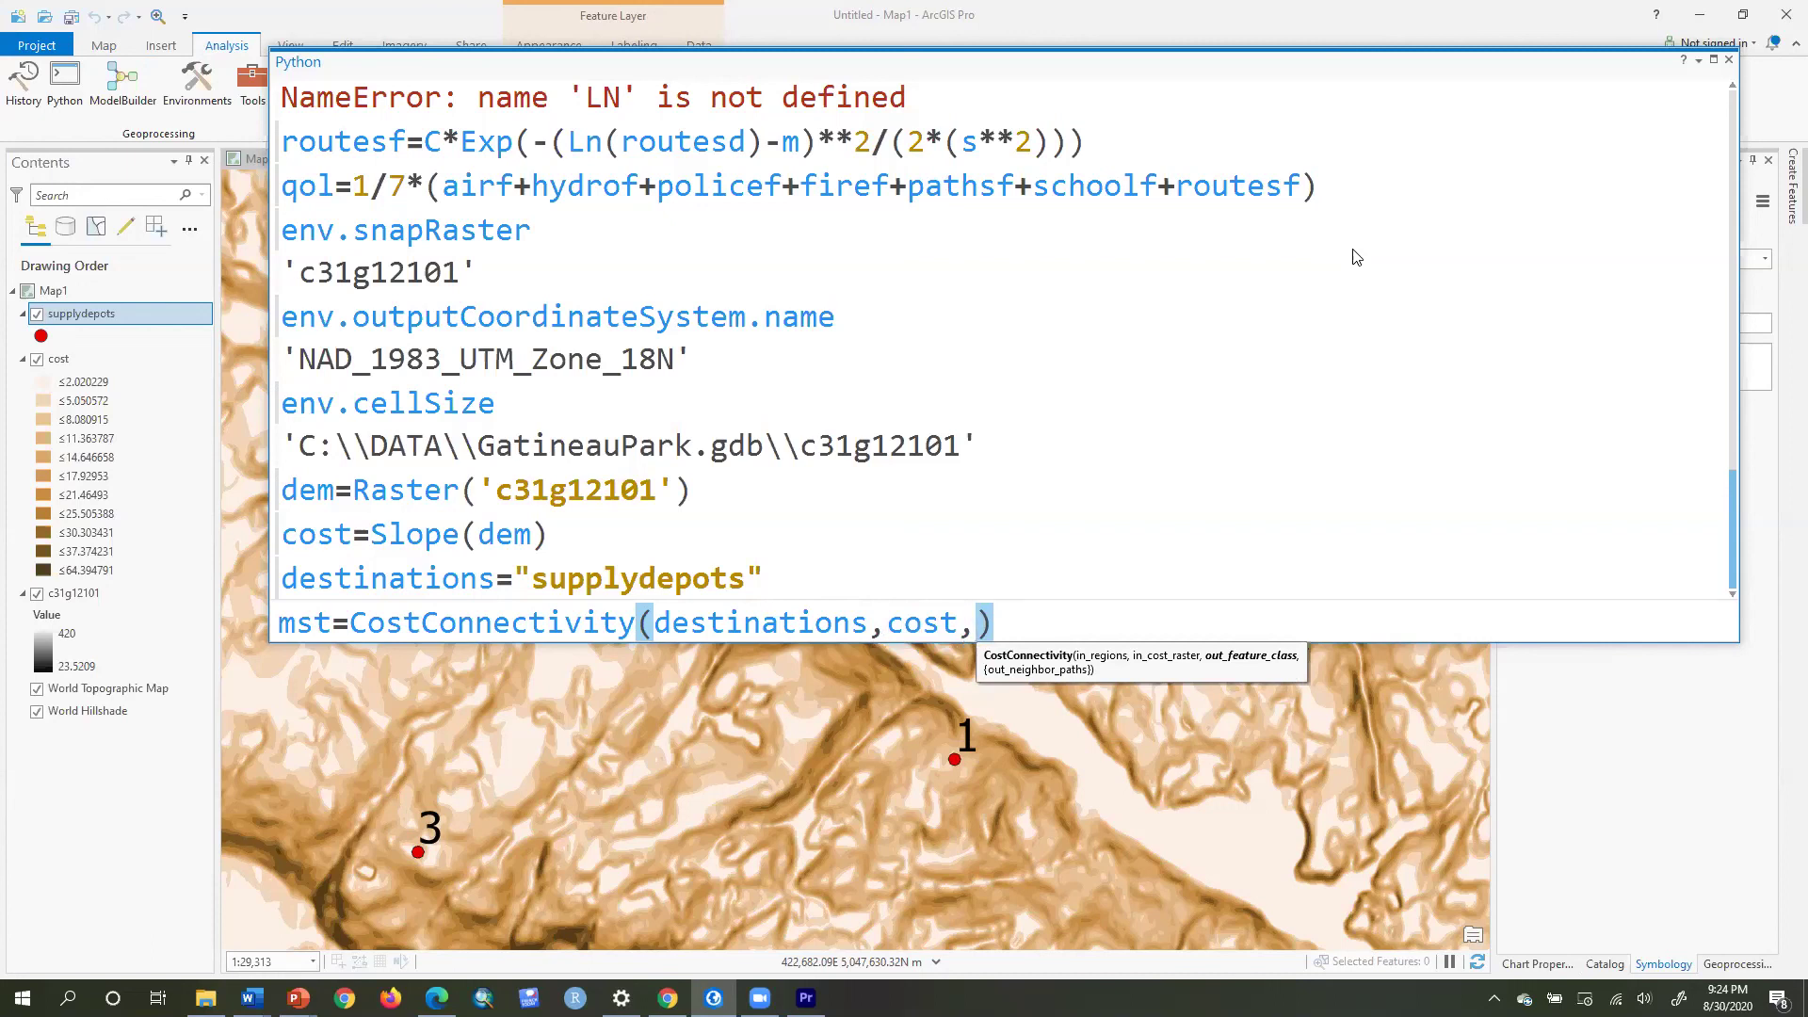
pyautogui.write("'")
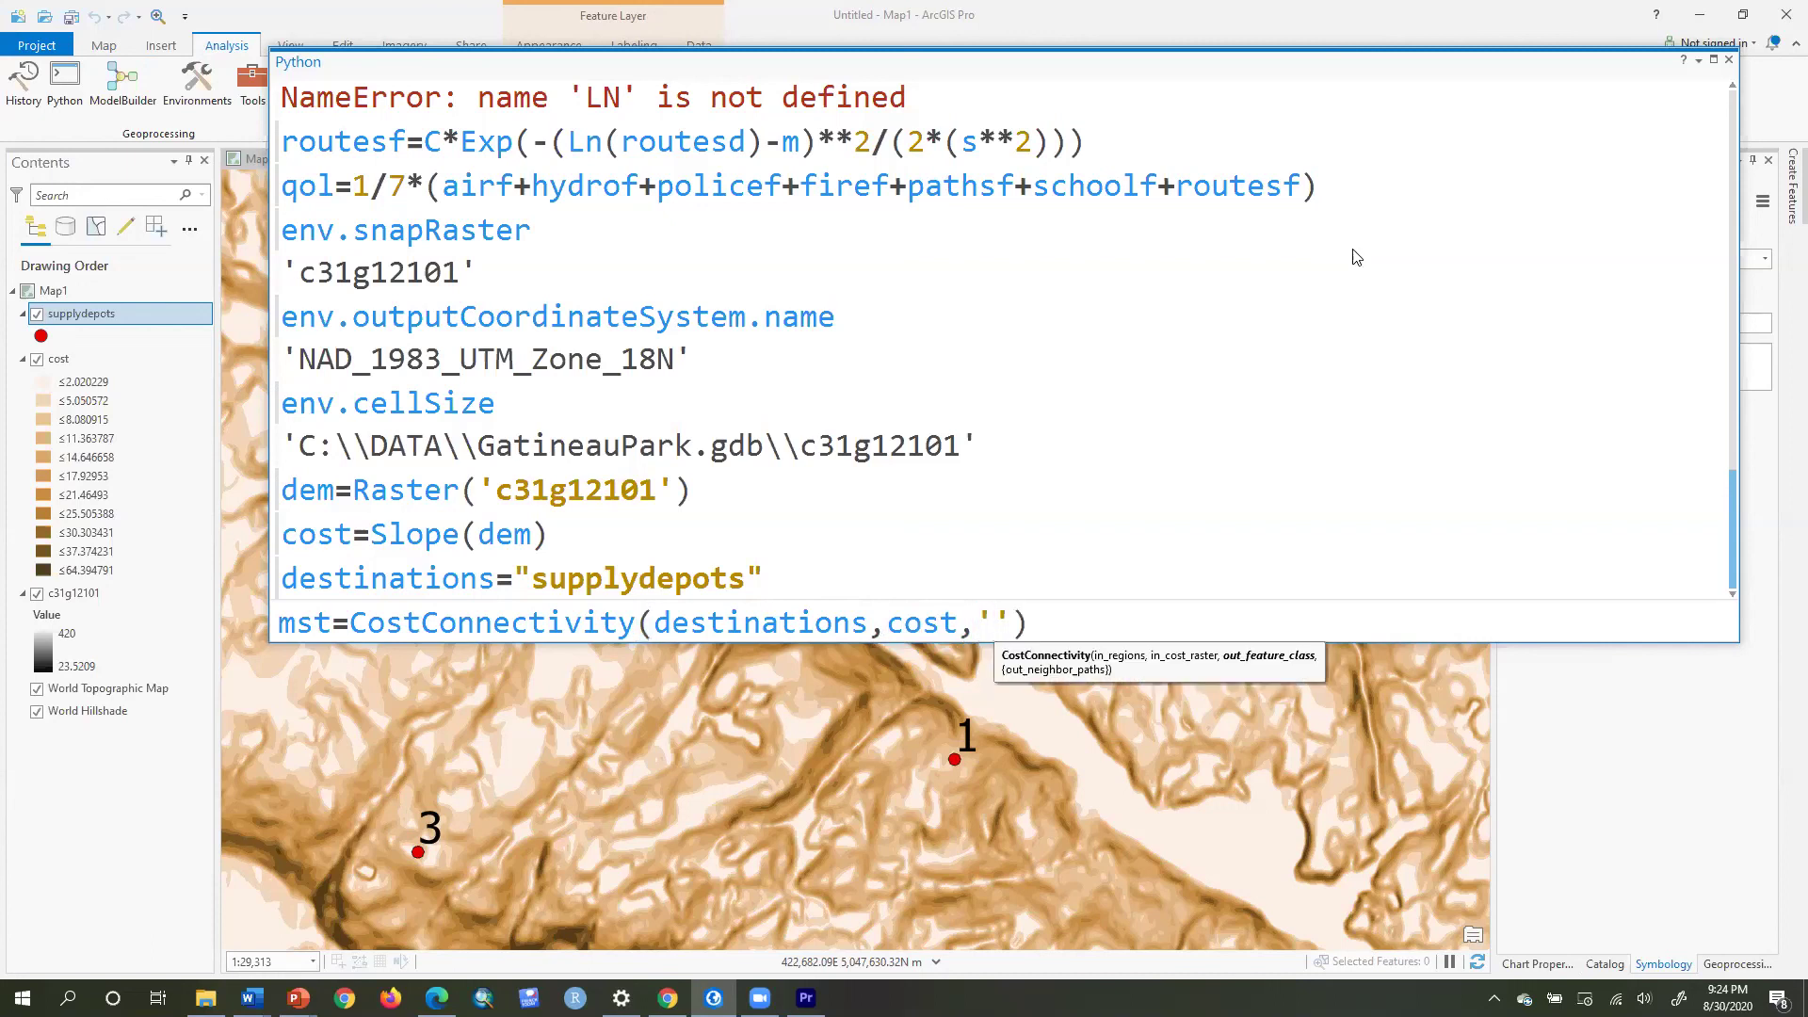
pyautogui.write('supplyr')
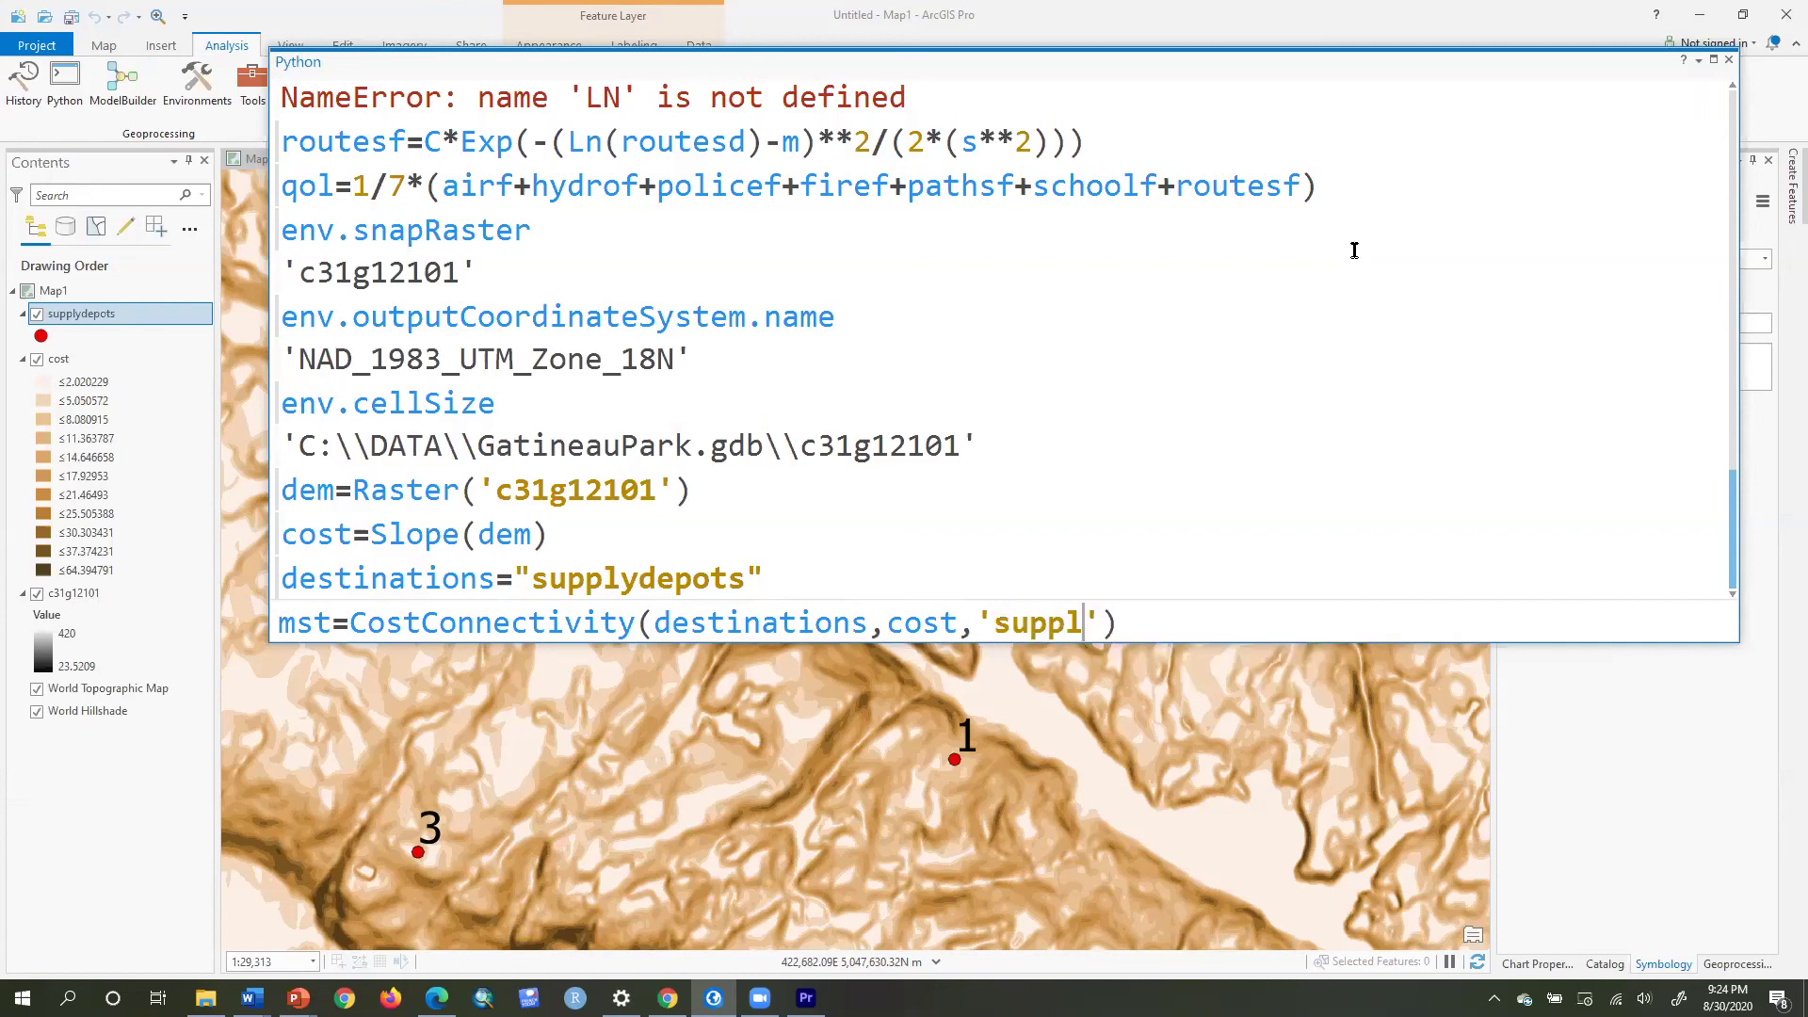
pyautogui.write('outes')
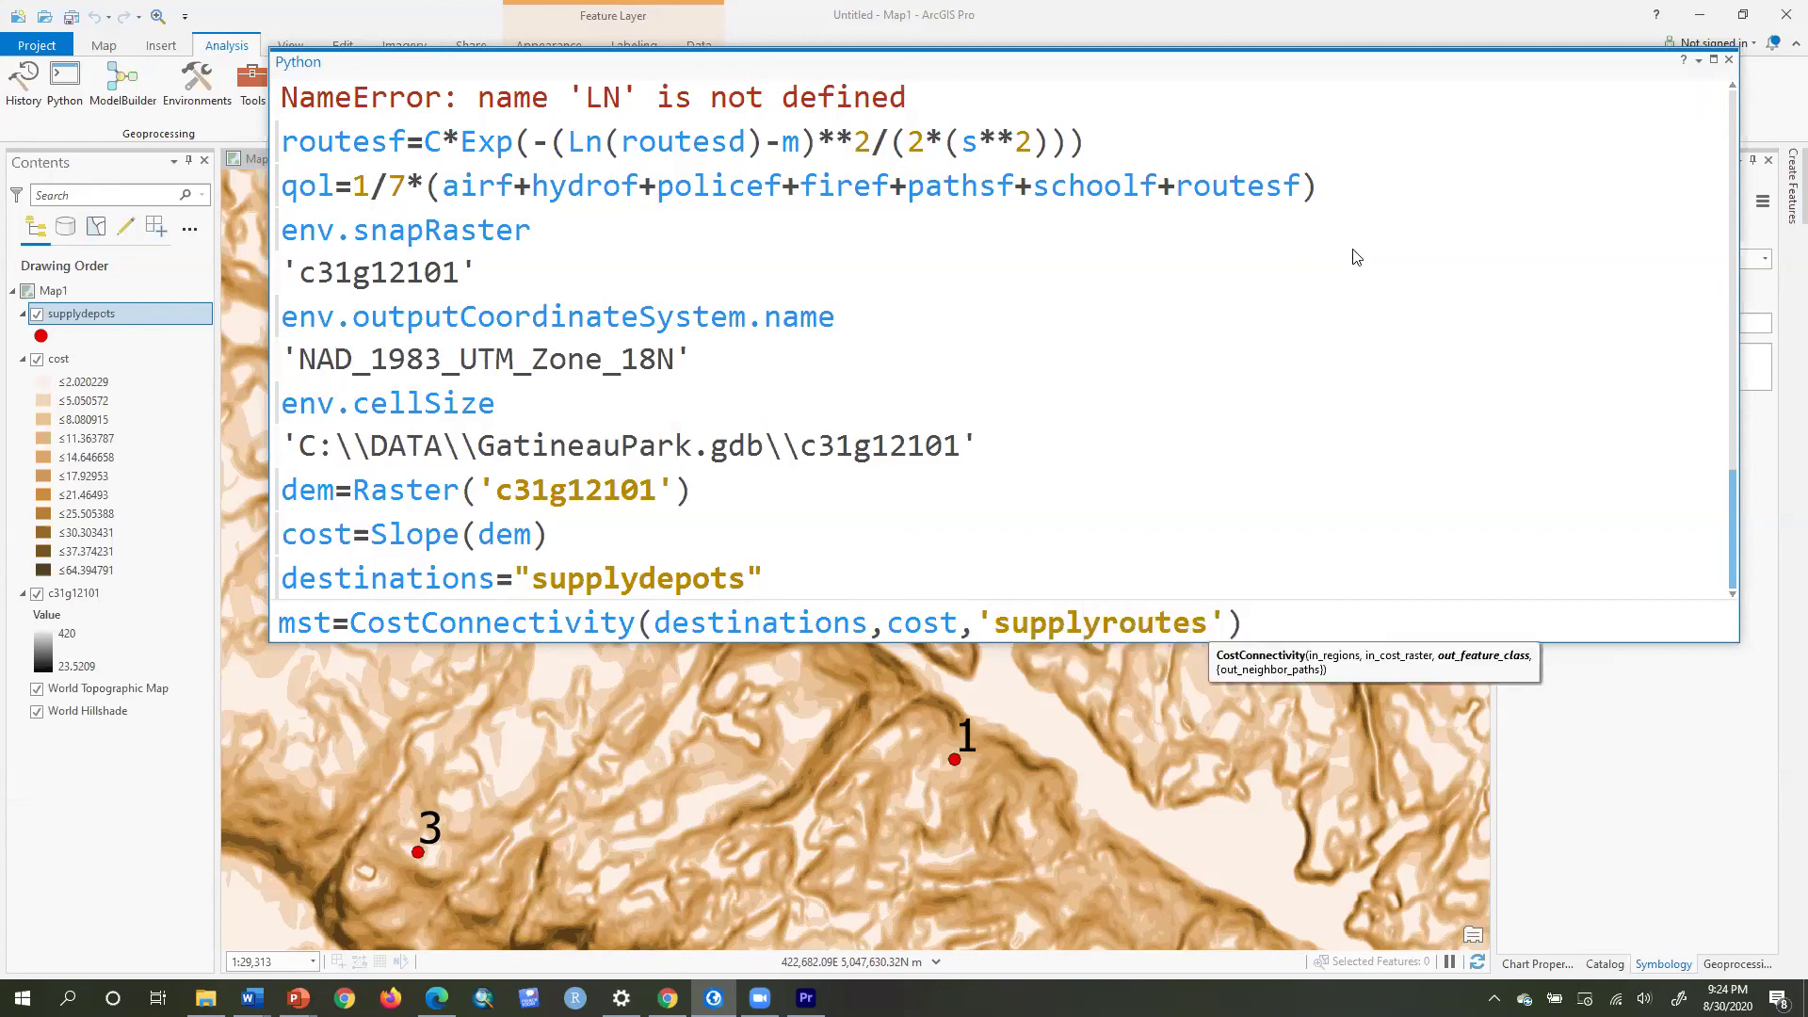
pyautogui.write("',")
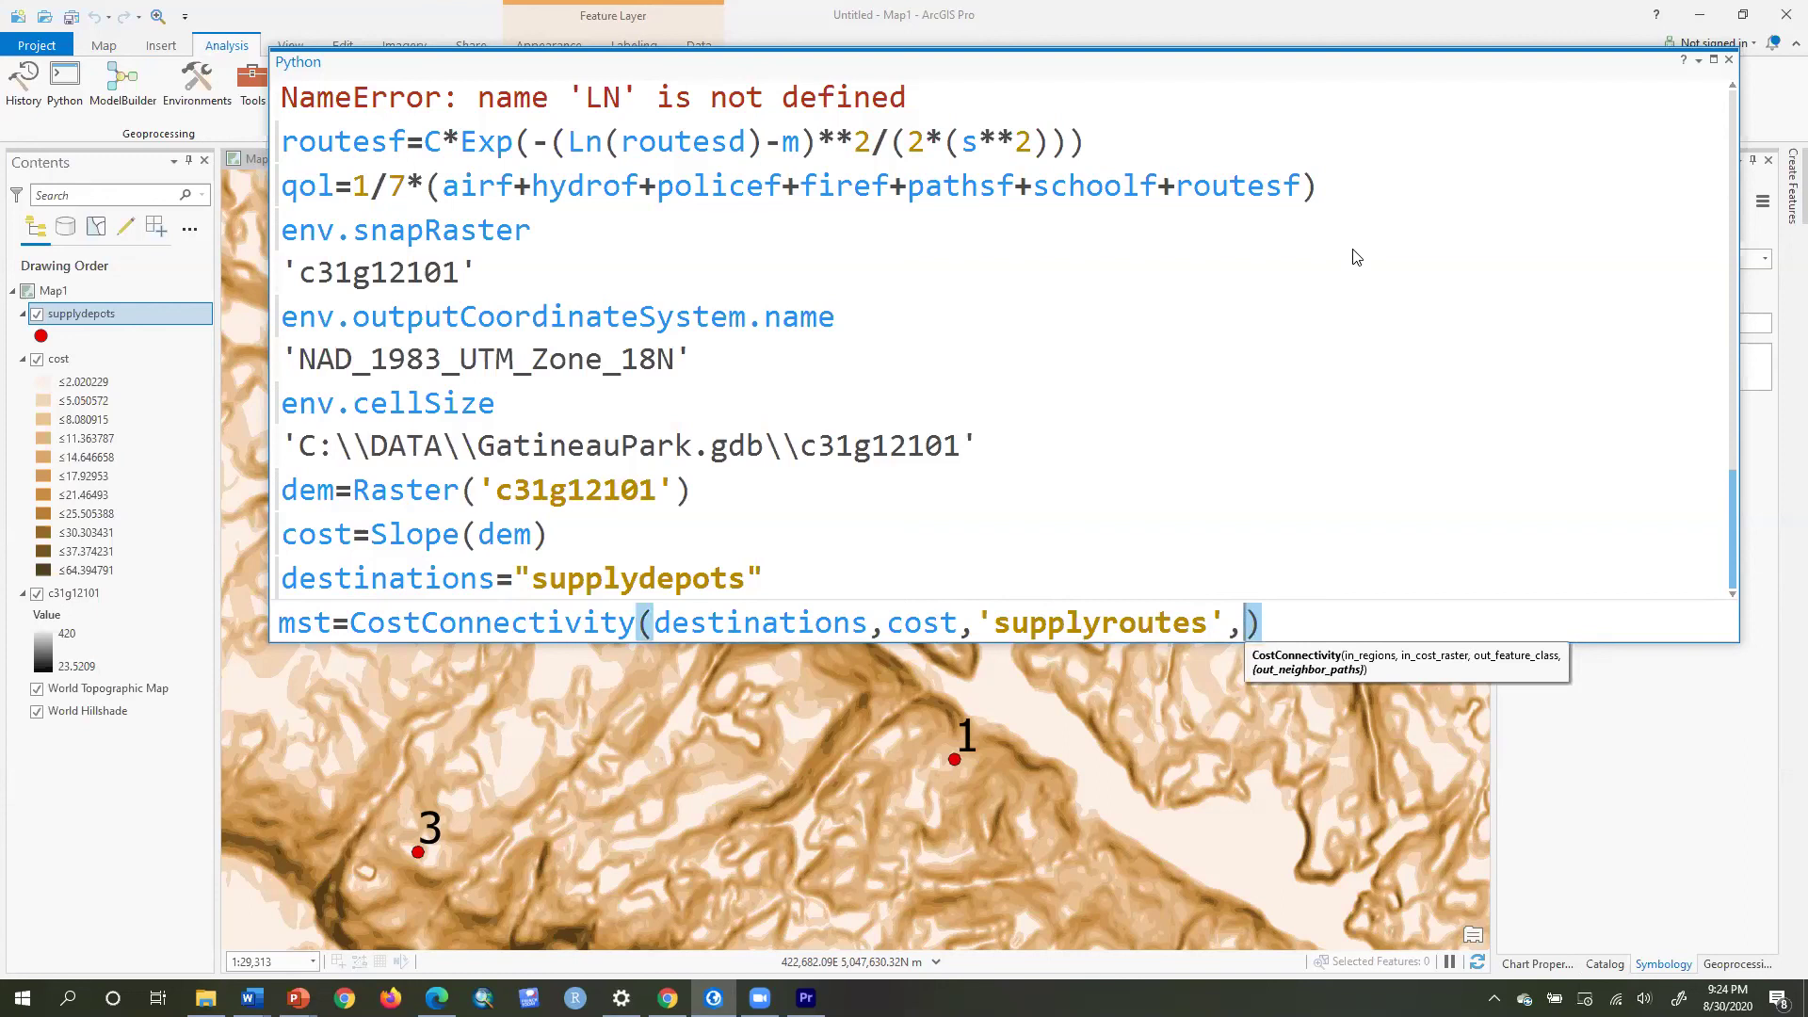
pyautogui.press('BackSpace')
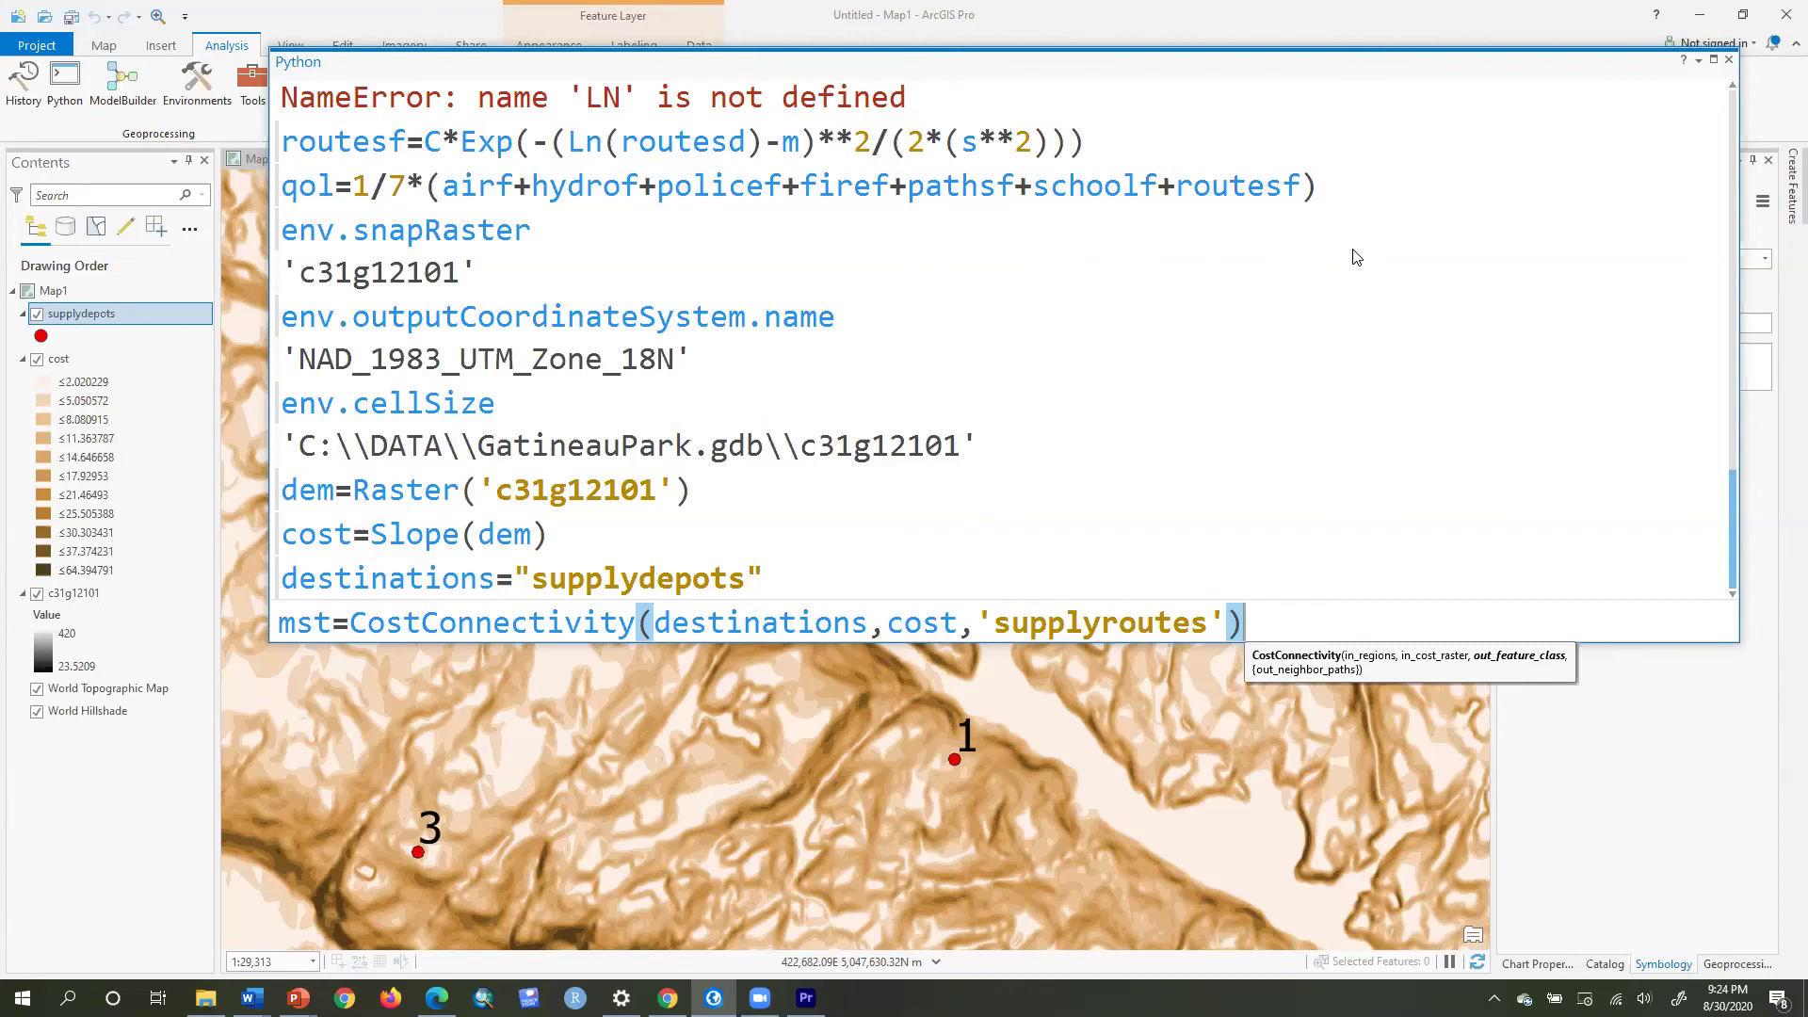
pyautogui.press('Return')
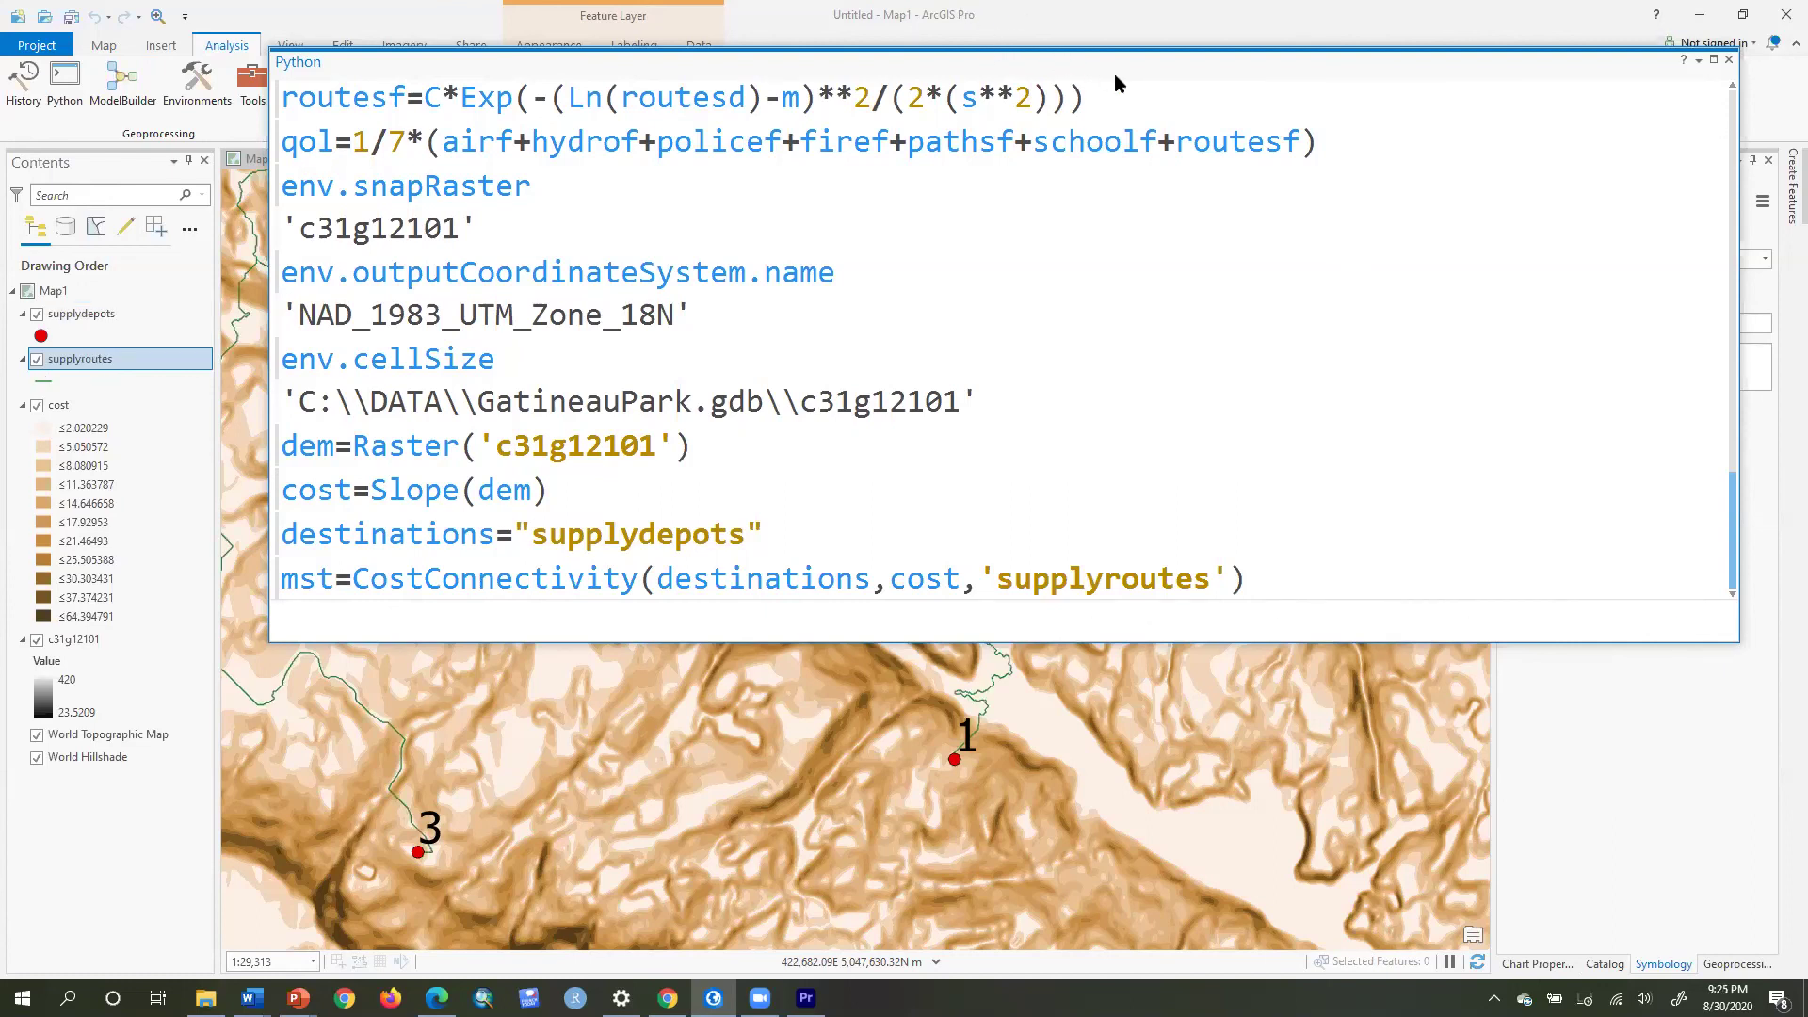
pyautogui.click(1730, 60)
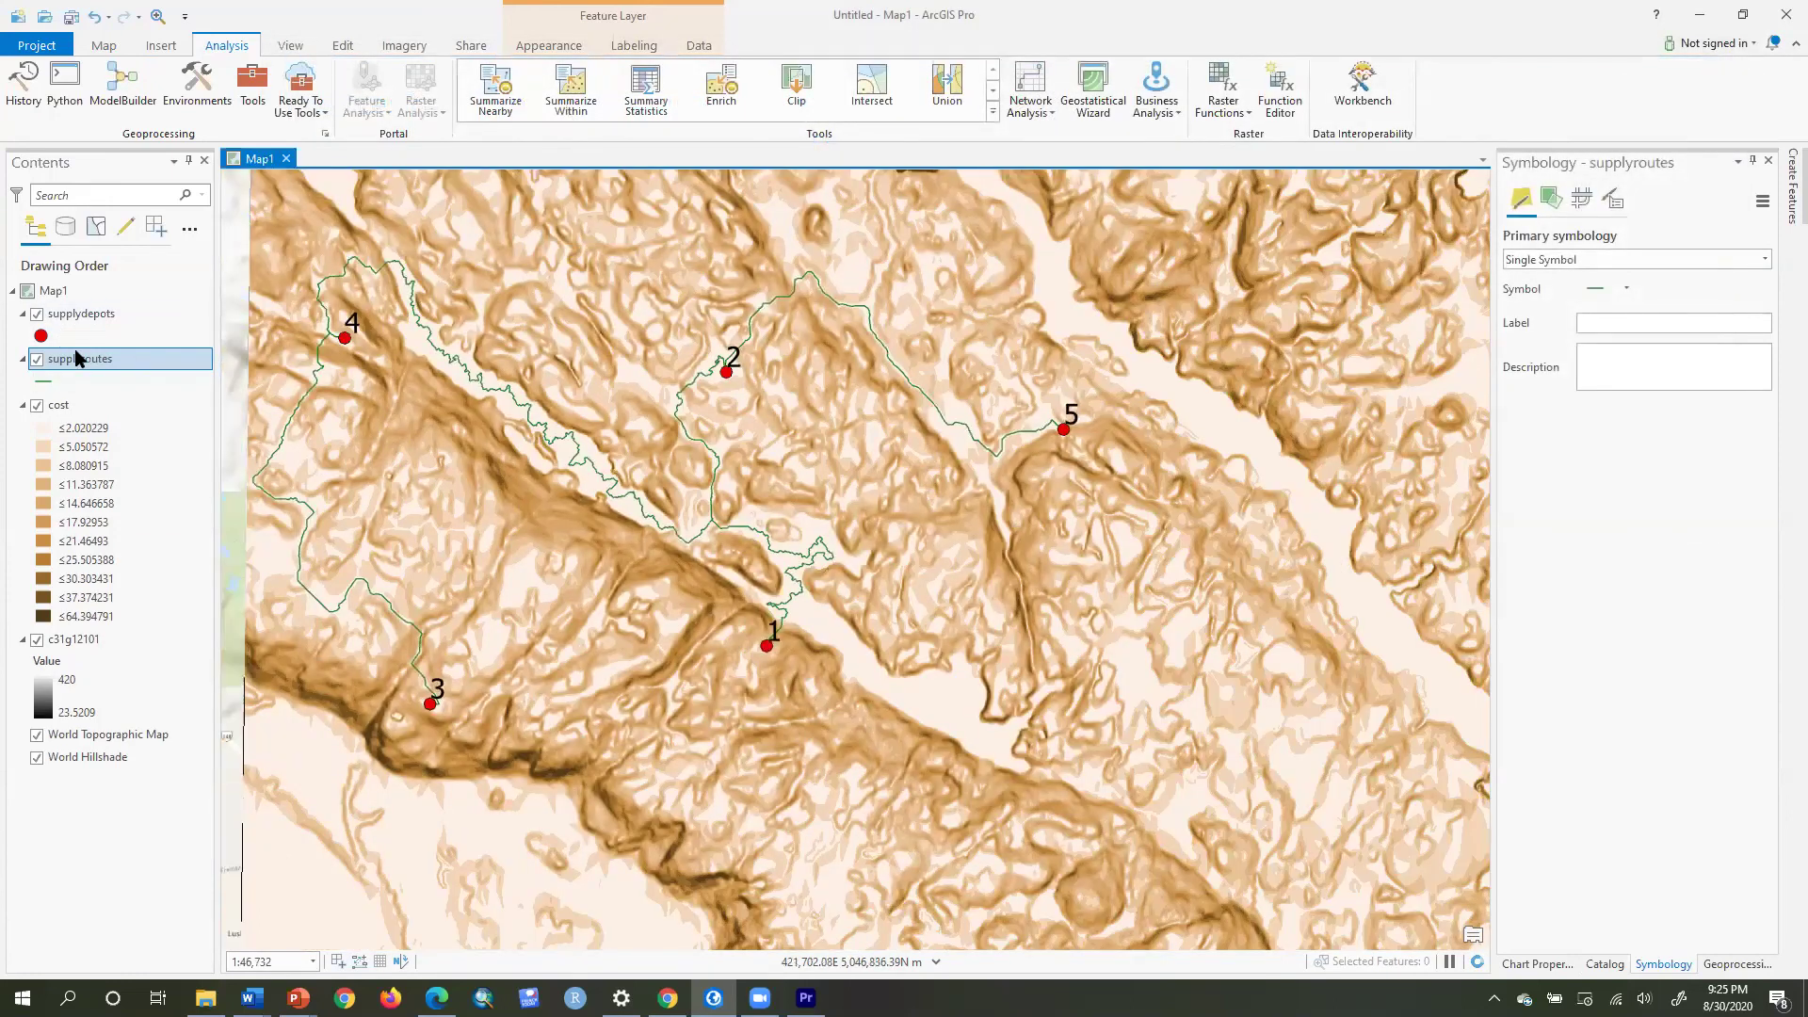
# Step: Zoom to the supplyroutes layer and change its line symbol to the thick crimson Limited Access style from ArcGIS 2D
pyautogui.rightClick(79, 366)
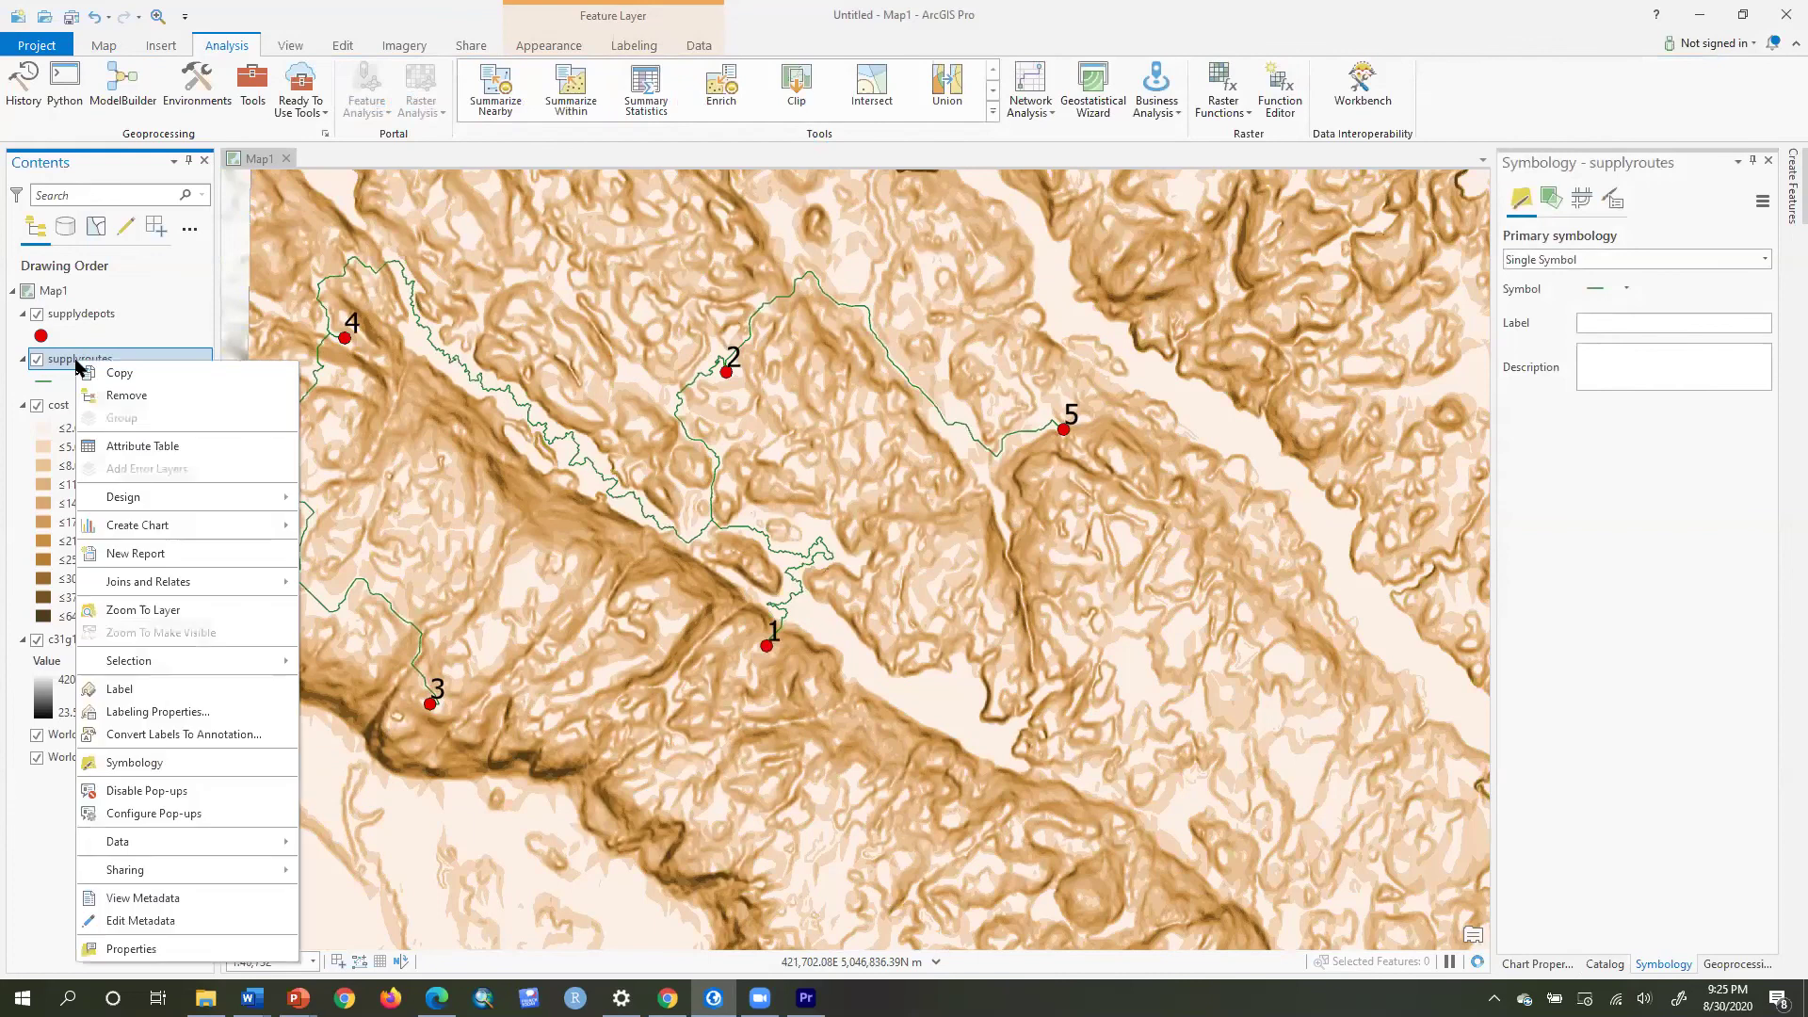
pyautogui.click(172, 613)
pyautogui.click(1608, 299)
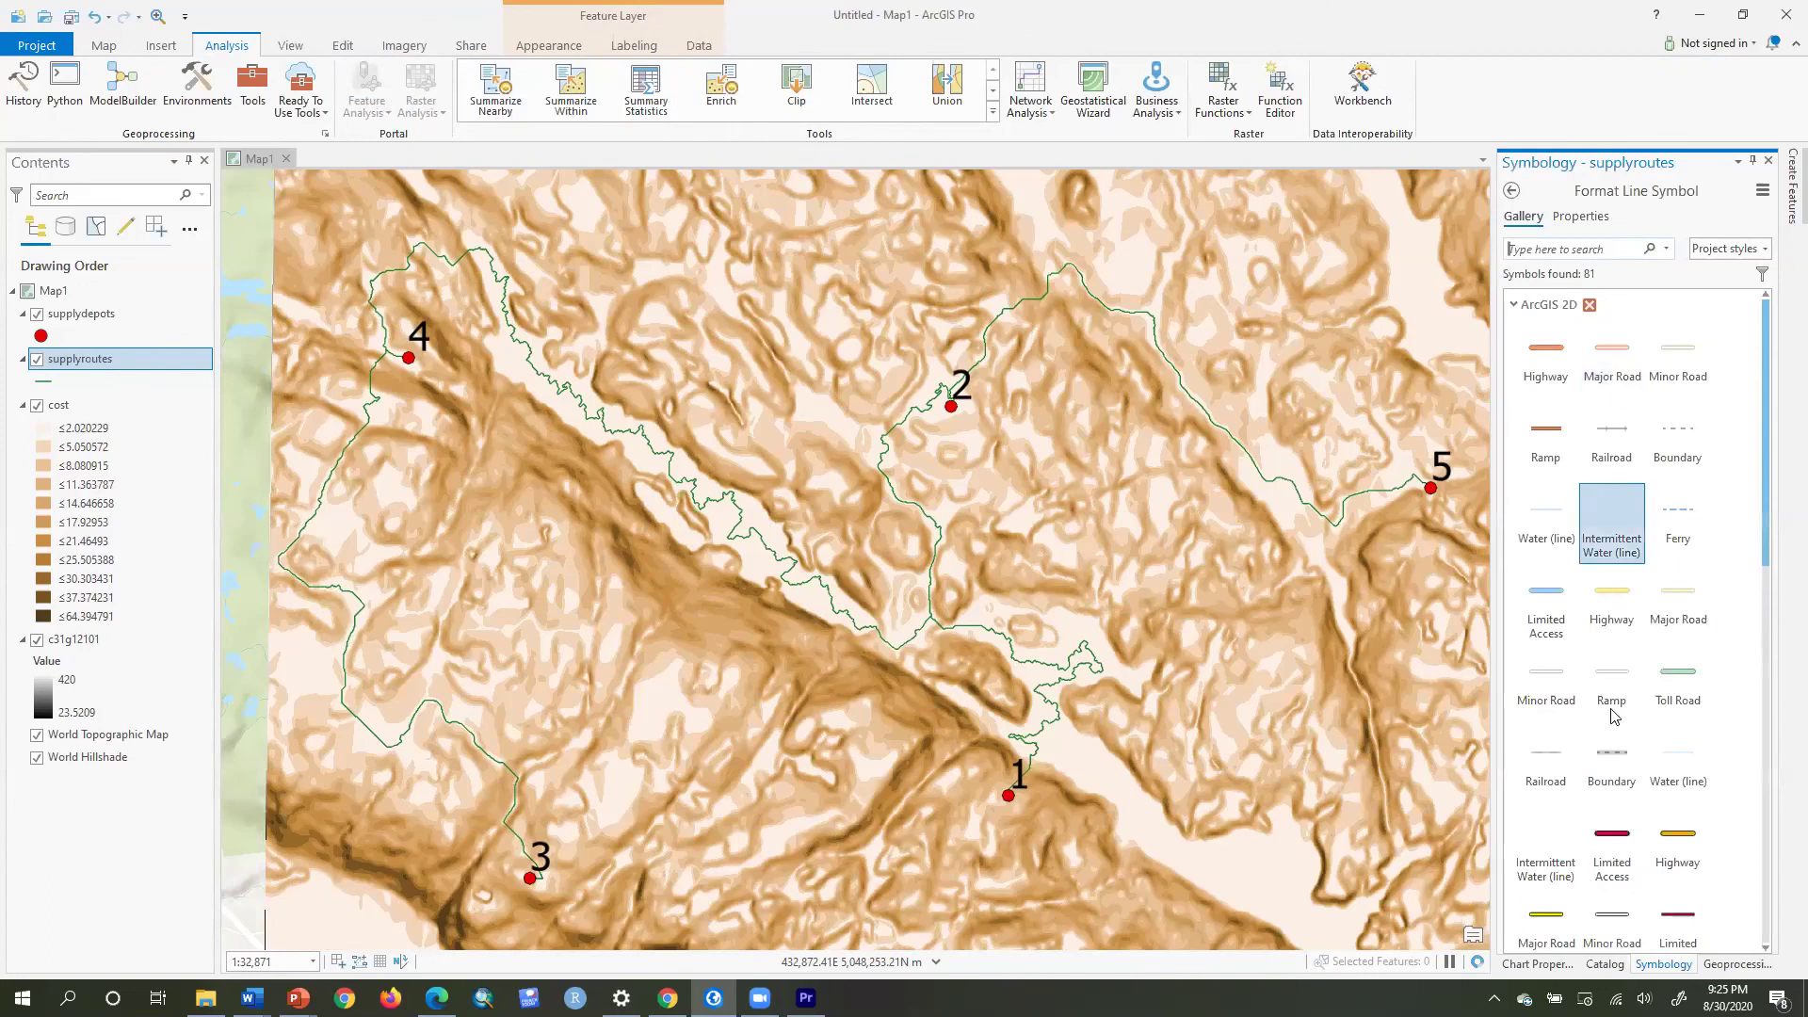
pyautogui.click(1626, 848)
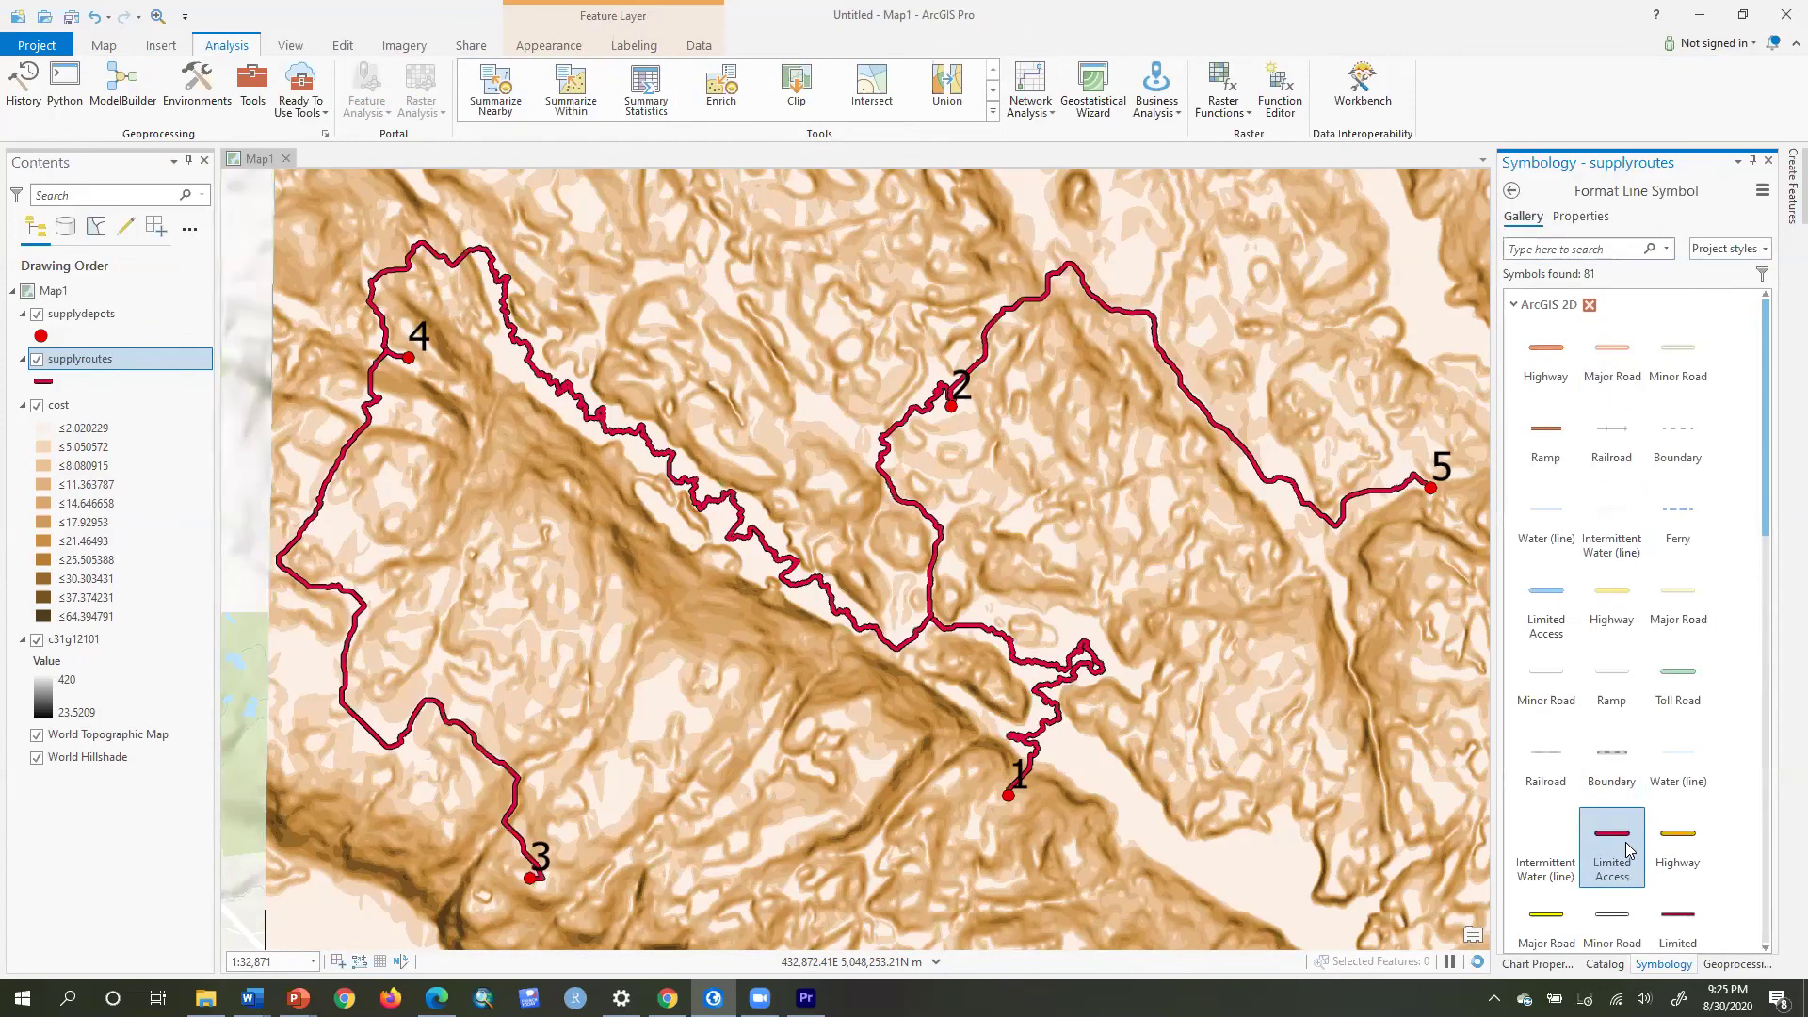